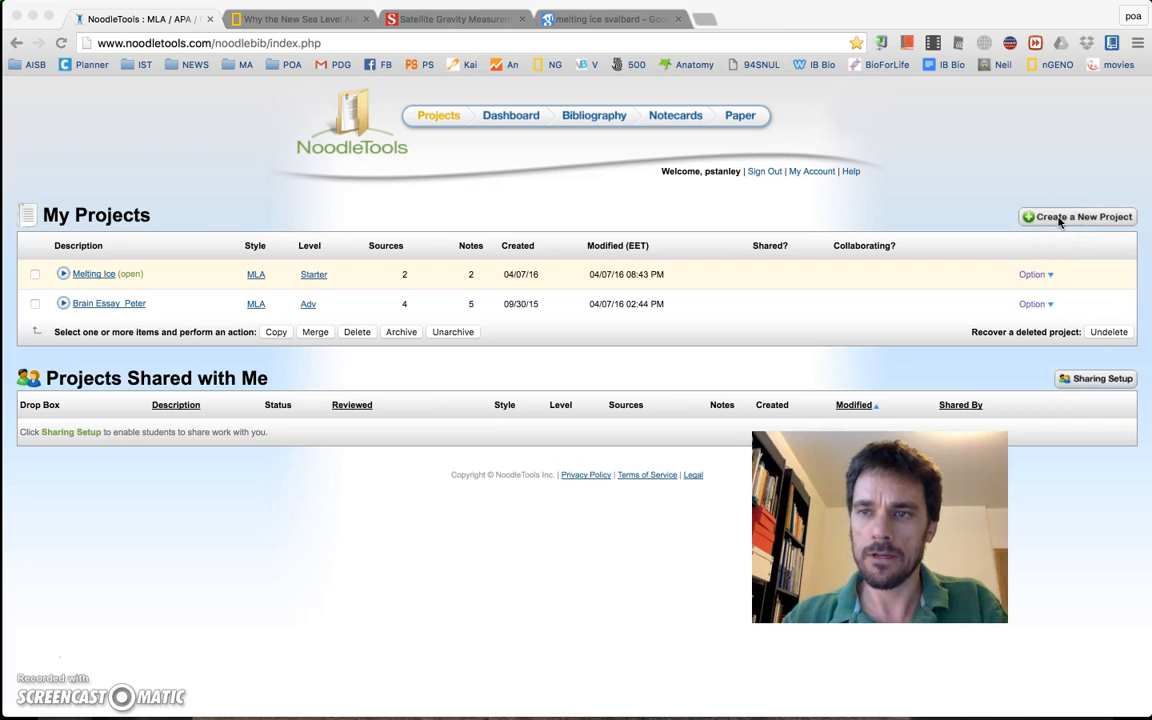
Open the new-project form to view its citation style and level options, and close it without creating a project
{"action": "left_click", "coordinate": [1059, 218]}
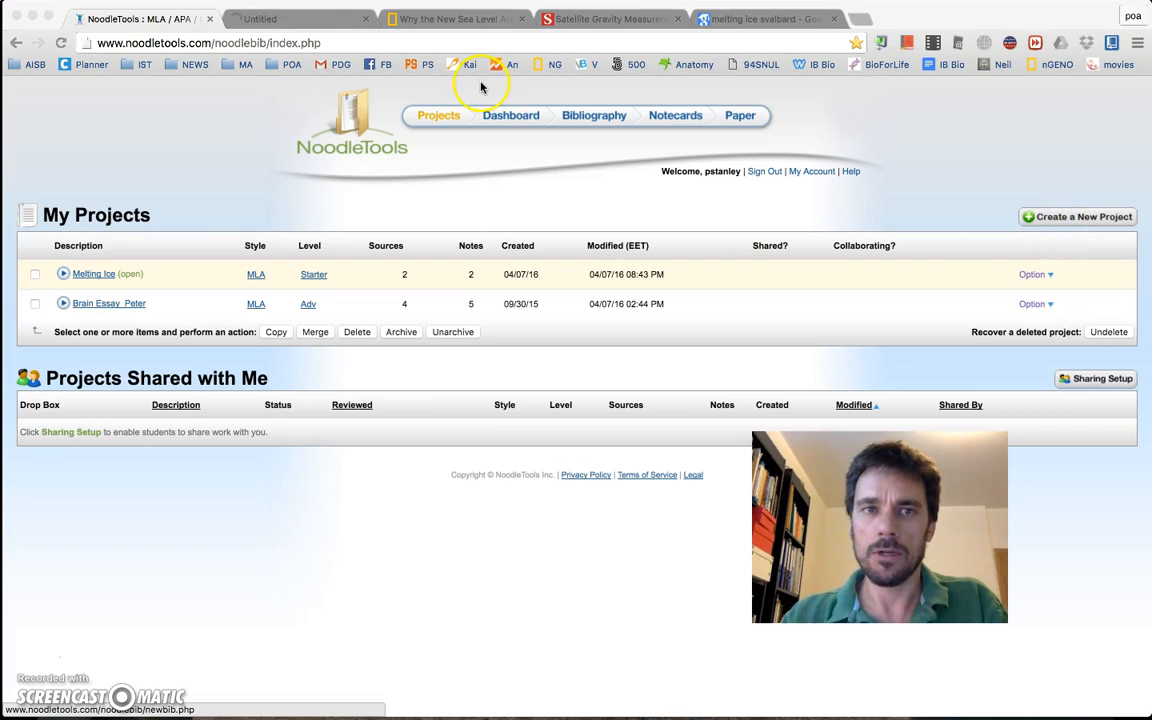
{"action": "left_click", "coordinate": [278, 19]}
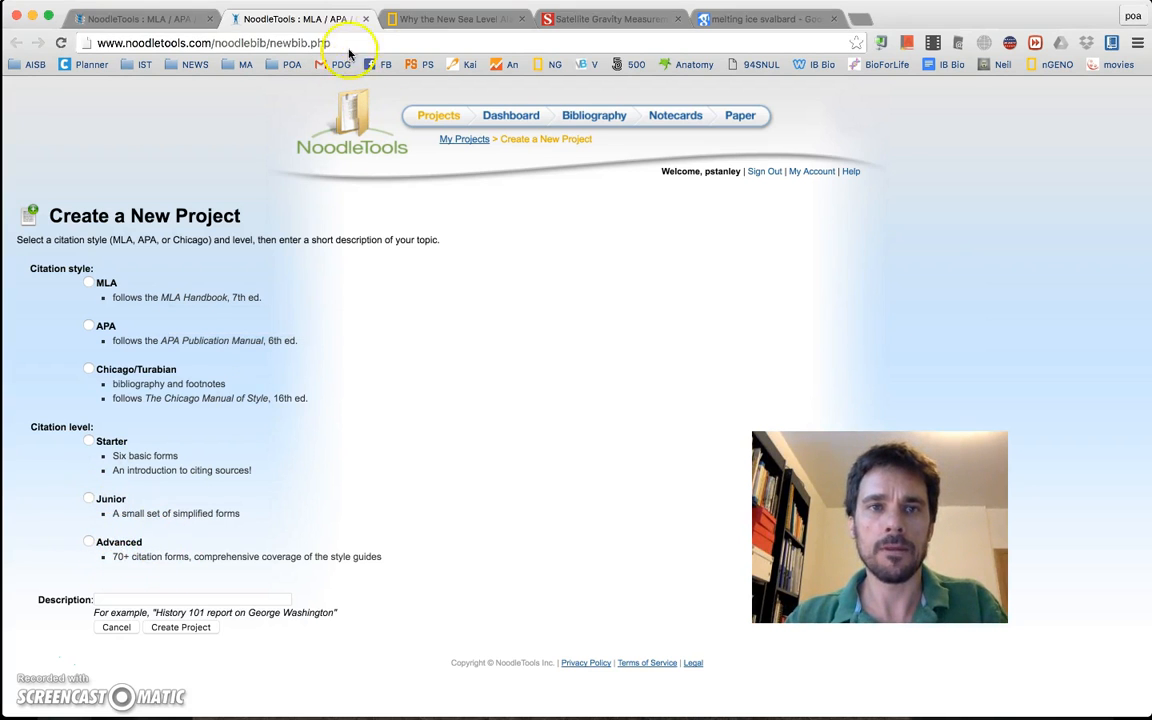
{"action": "left_click", "coordinate": [366, 19]}
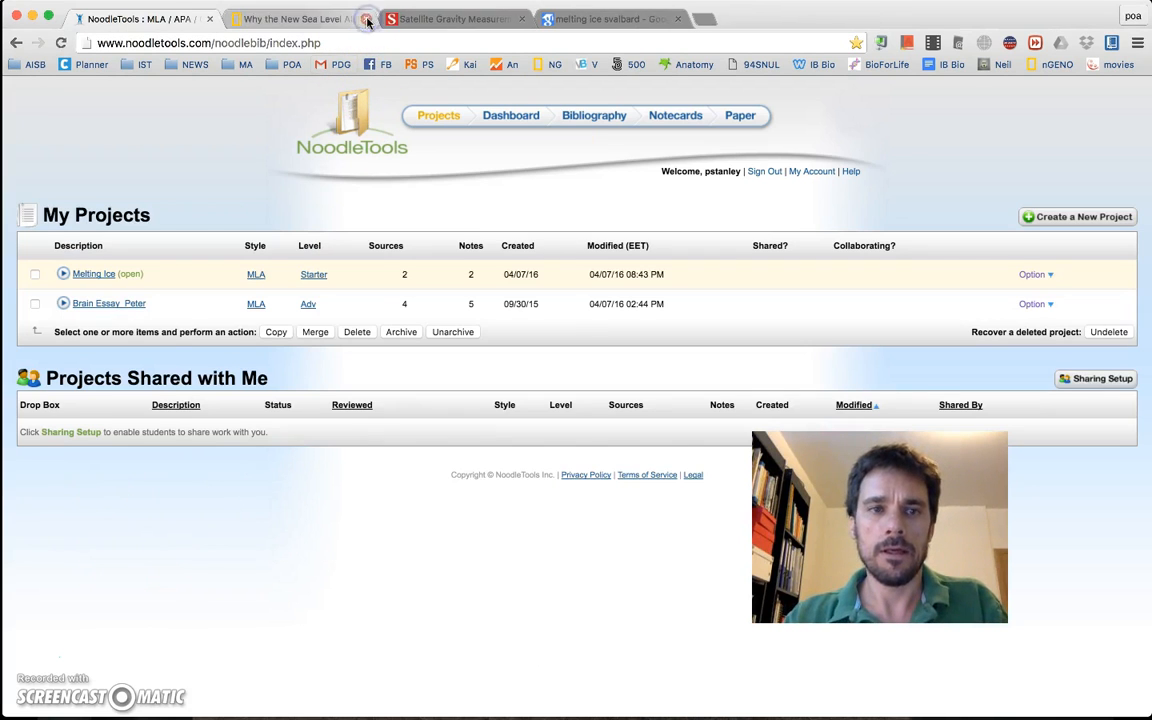
Open the Melting Ice project and go from its dashboard to the Works Cited list
{"action": "left_click", "coordinate": [90, 275]}
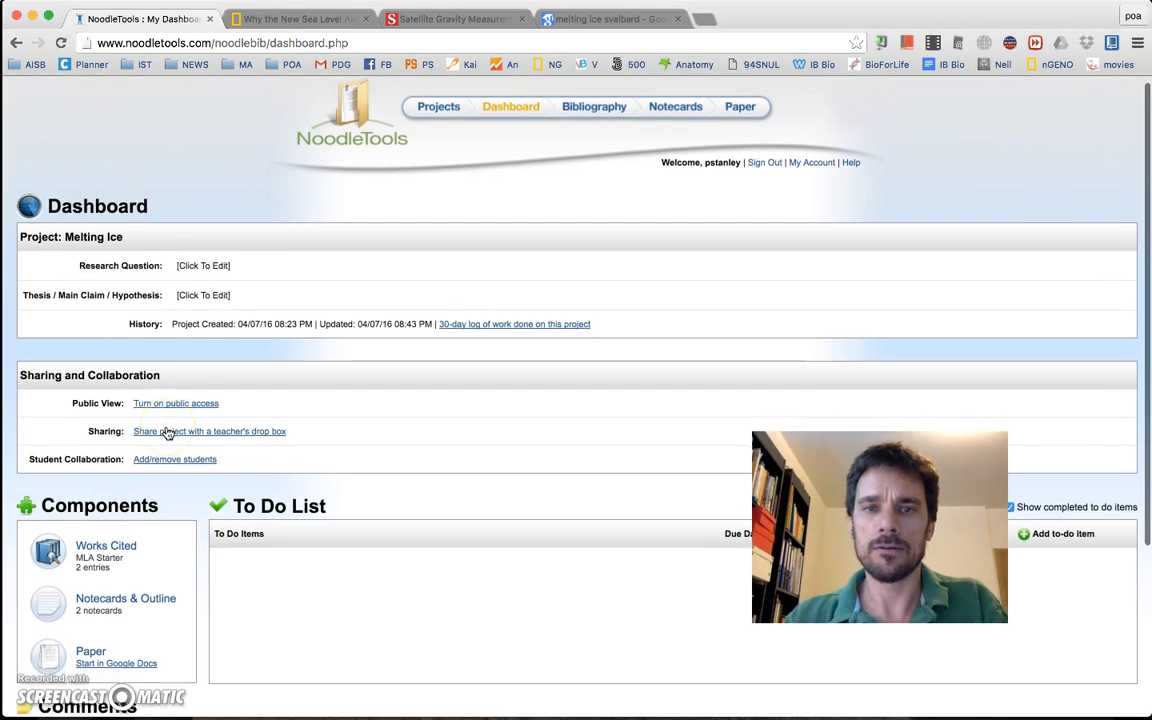
{"action": "scroll", "coordinate": [168, 433], "scroll_direction": "down", "scroll_amount": 2}
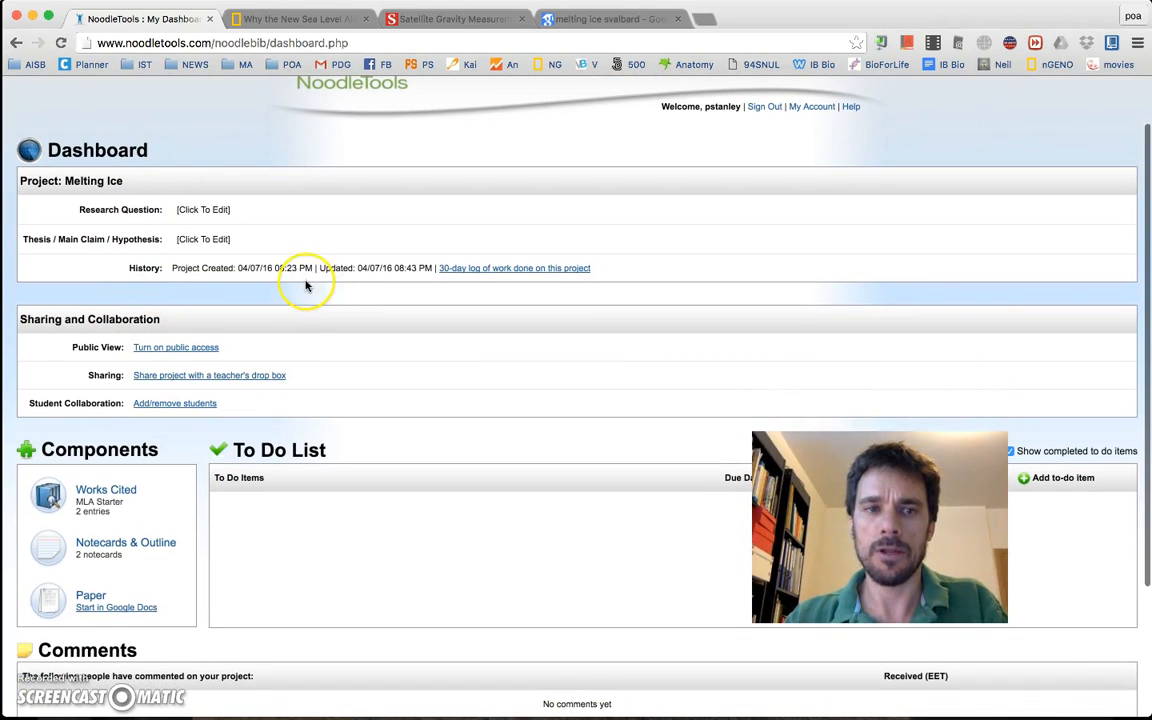
{"action": "scroll", "coordinate": [304, 284], "scroll_direction": "down", "scroll_amount": 2}
{"action": "scroll", "coordinate": [306, 286], "scroll_direction": "down", "scroll_amount": 3}
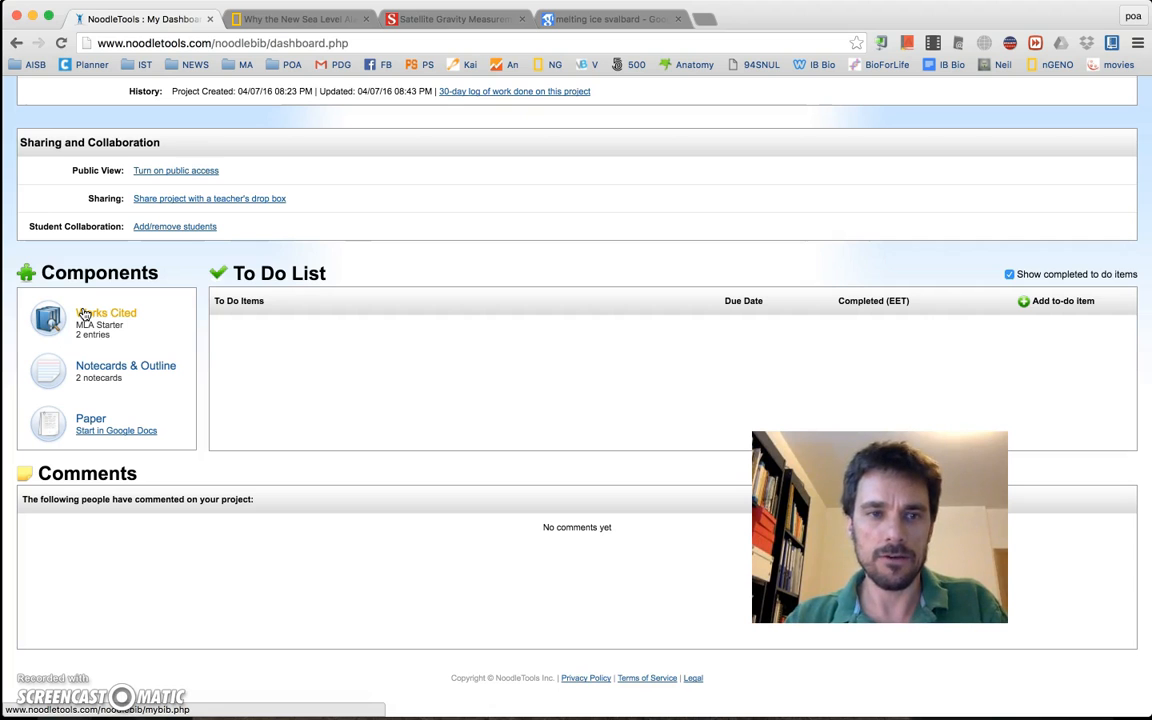
{"action": "left_click", "coordinate": [85, 314]}
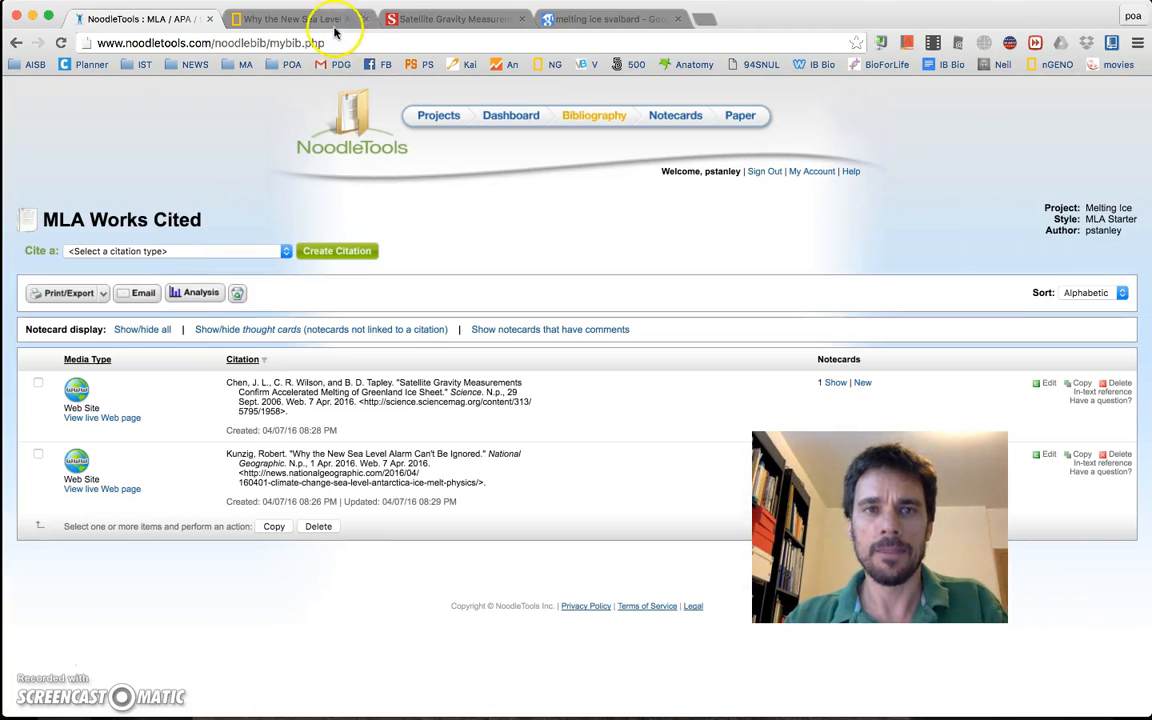
Examine the National Geographic article "Why the New Sea Level Alarm Can't Be Ignored", including its author, publication date and opening paragraphs
{"action": "left_click", "coordinate": [327, 20]}
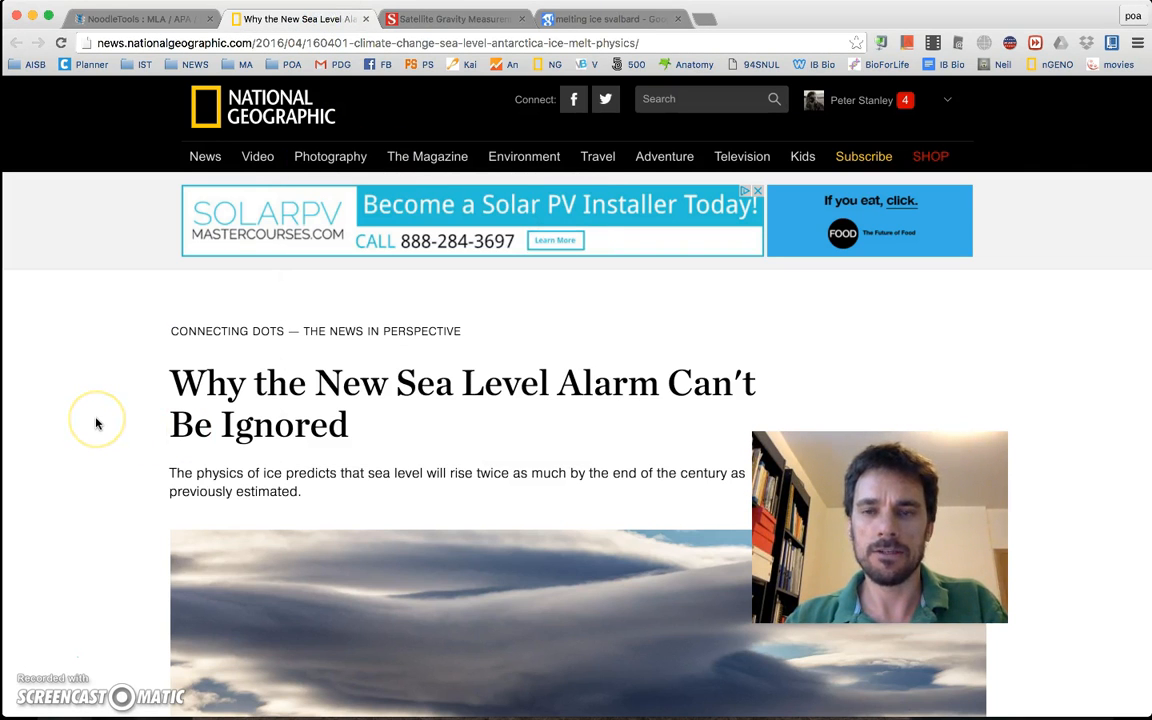
{"action": "scroll", "coordinate": [96, 424], "scroll_direction": "down", "scroll_amount": 2}
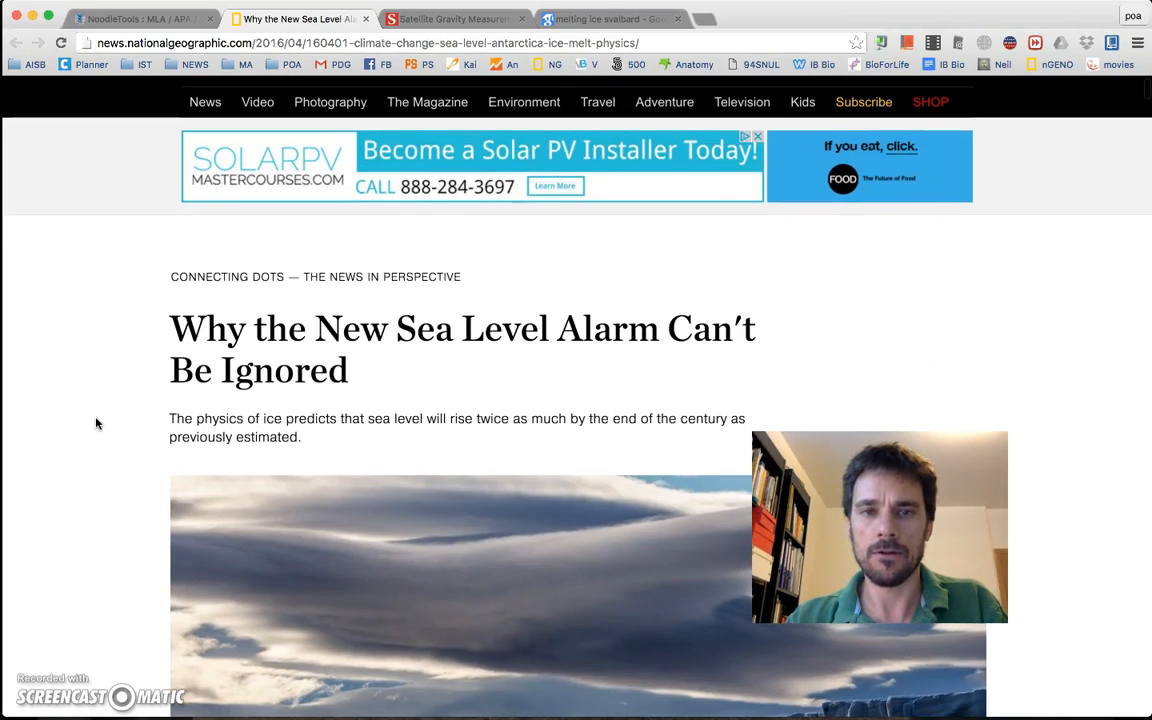
{"action": "scroll", "coordinate": [96, 424], "scroll_direction": "down", "scroll_amount": 5}
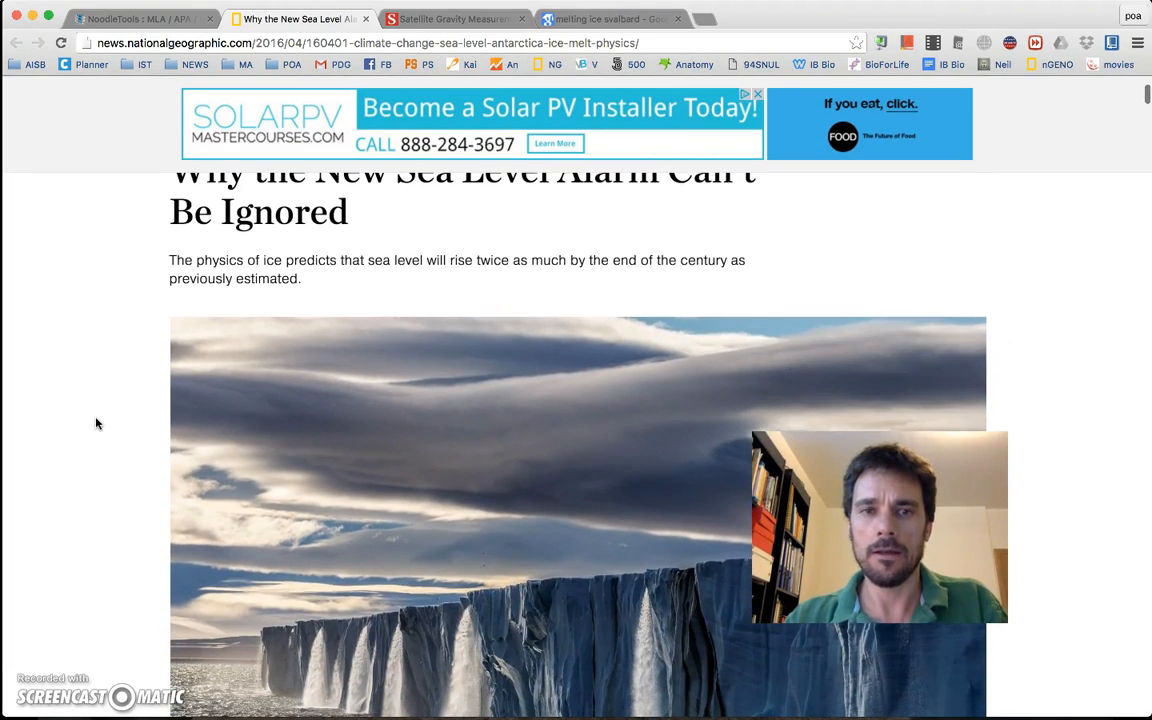
{"action": "scroll", "coordinate": [96, 424], "scroll_direction": "down", "scroll_amount": 1}
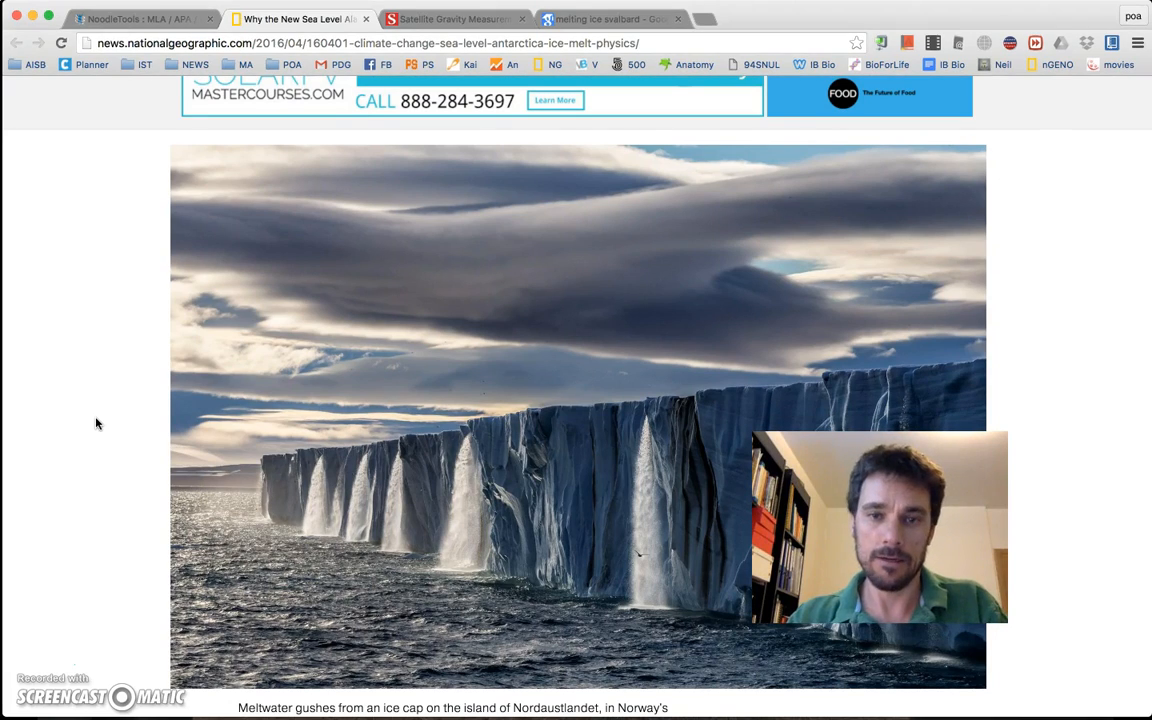
{"action": "scroll", "coordinate": [96, 424], "scroll_direction": "down", "scroll_amount": 8}
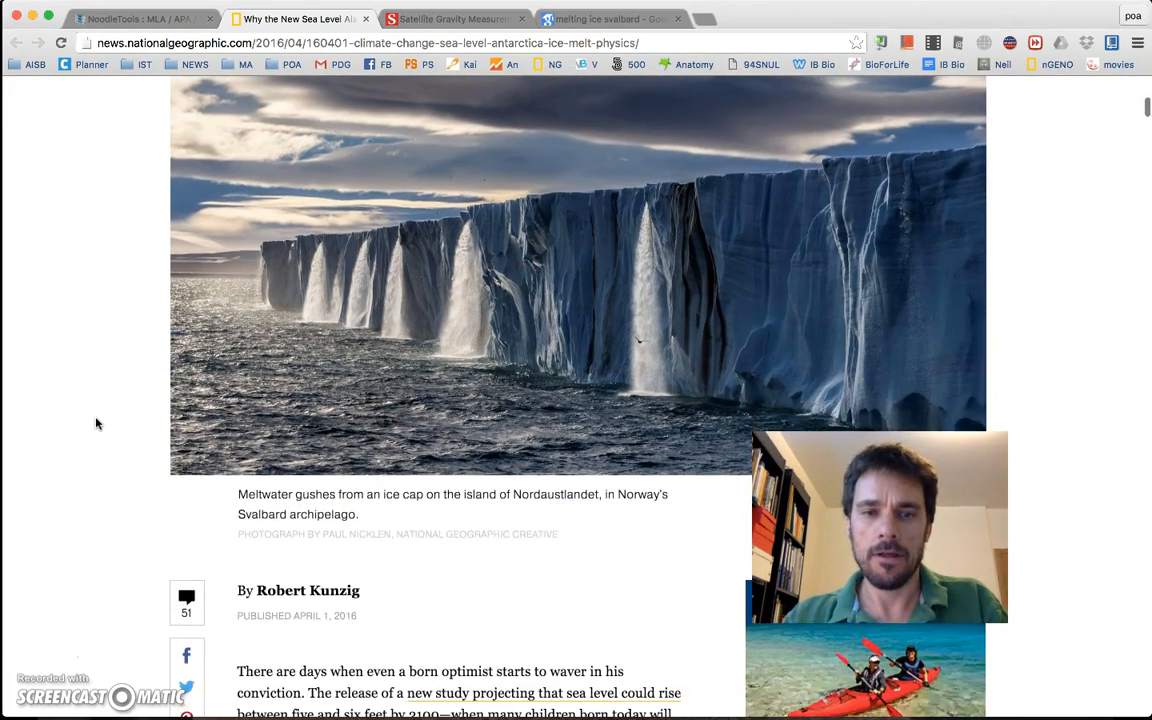
{"action": "scroll", "coordinate": [96, 424], "scroll_direction": "down", "scroll_amount": 5}
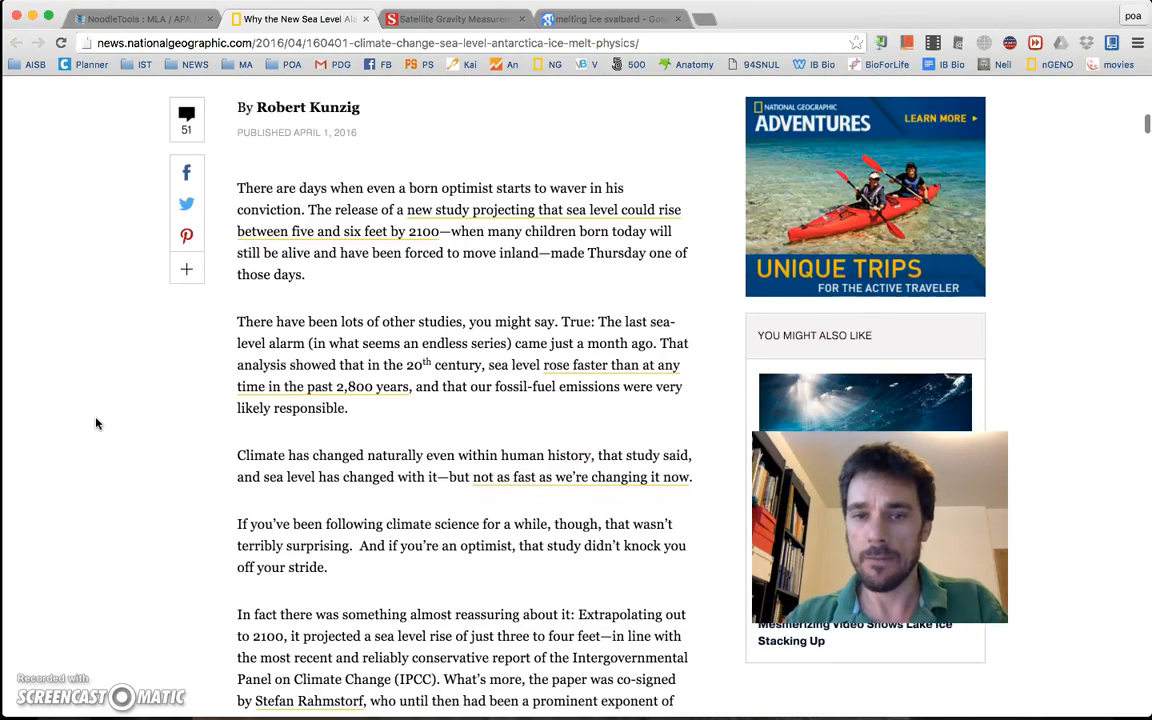
{"action": "scroll", "coordinate": [96, 424], "scroll_direction": "up", "scroll_amount": 13}
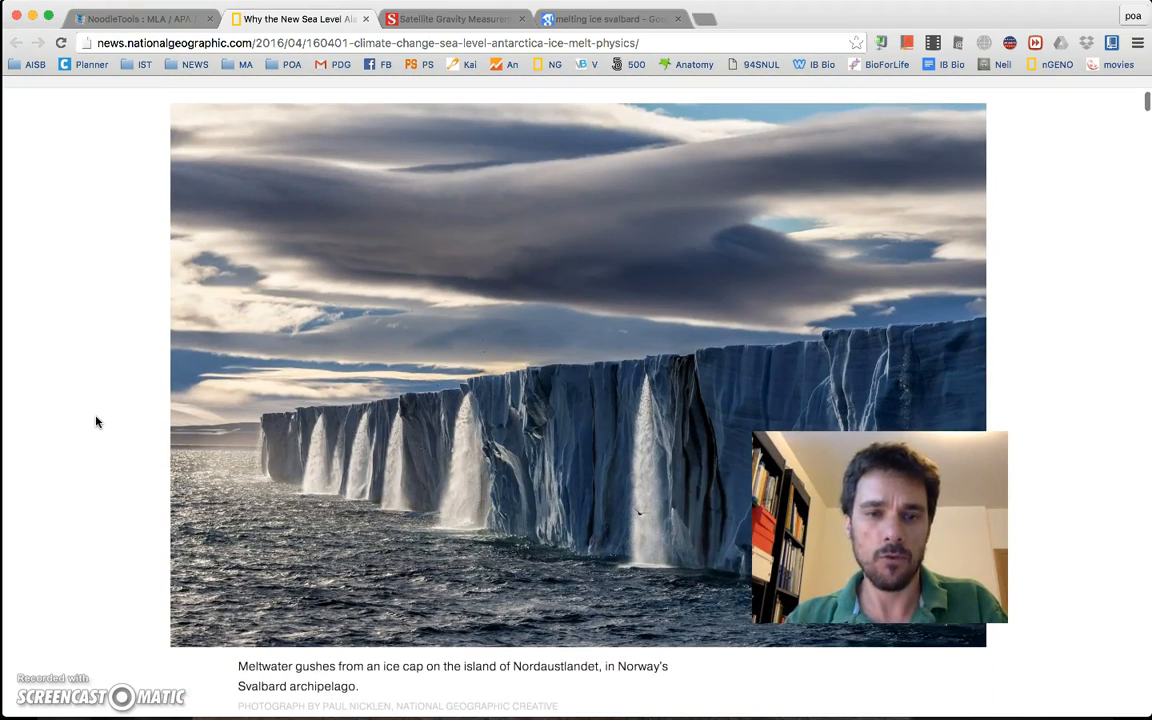
Return to the MLA Works Cited list and open a blank citation form of type Web Site
{"action": "left_click", "coordinate": [146, 19]}
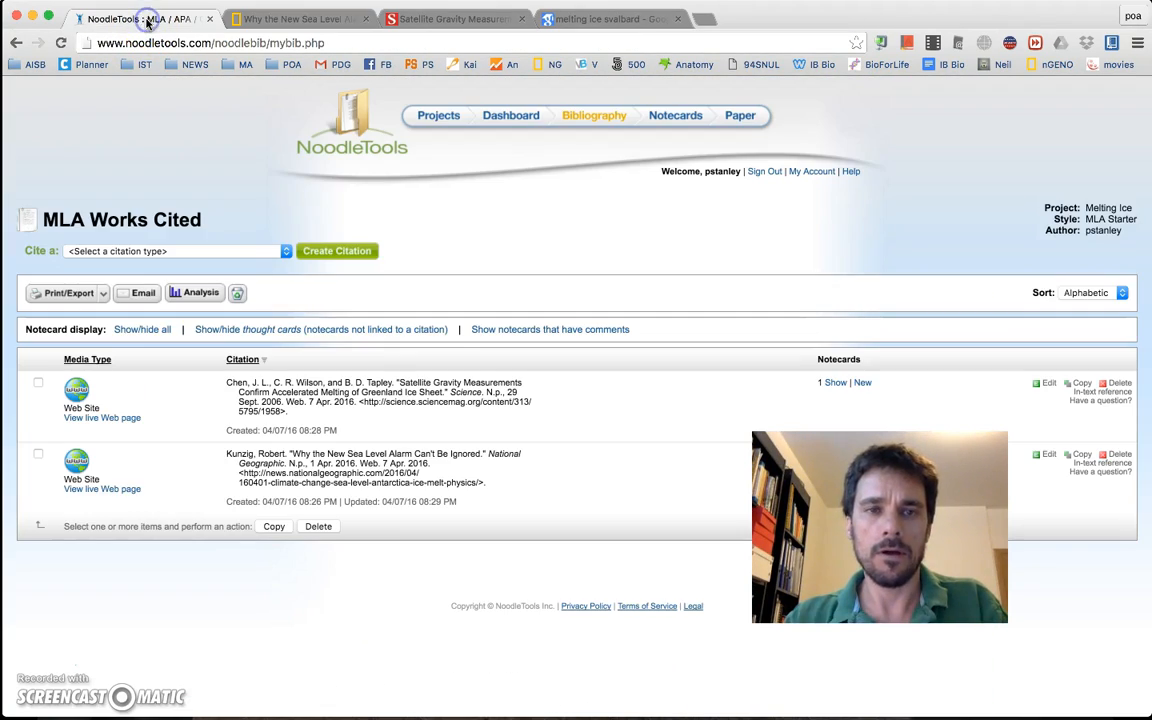
{"action": "left_click", "coordinate": [228, 251]}
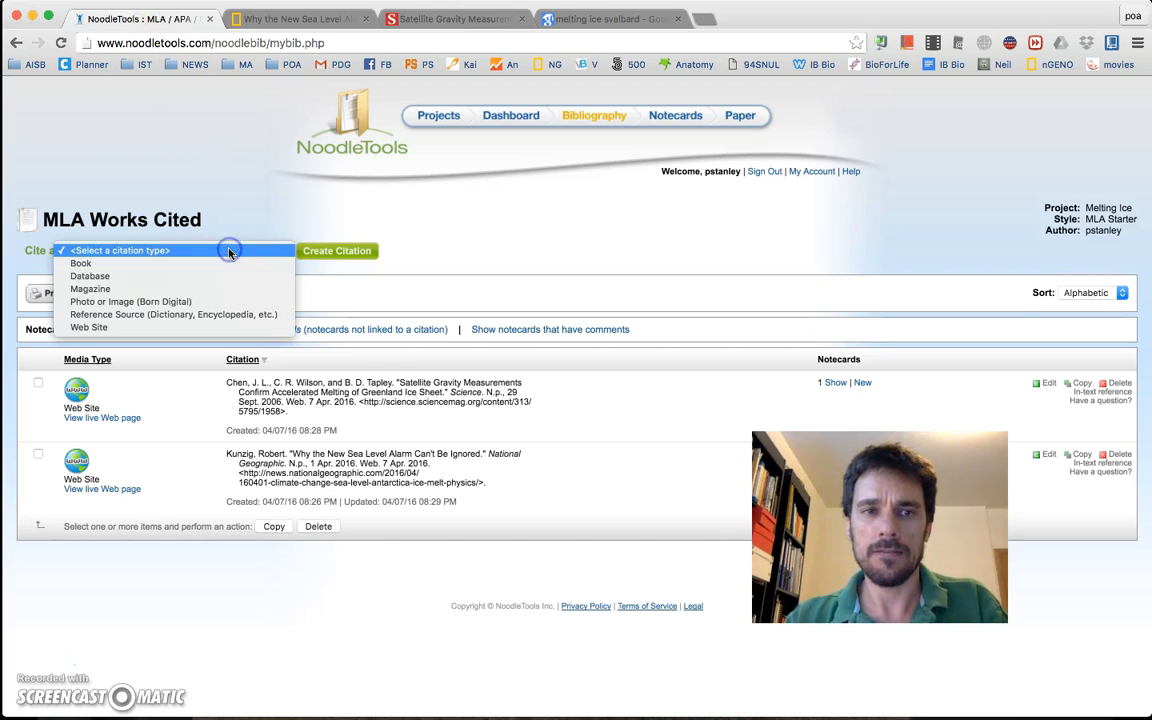
{"action": "left_click", "coordinate": [227, 331]}
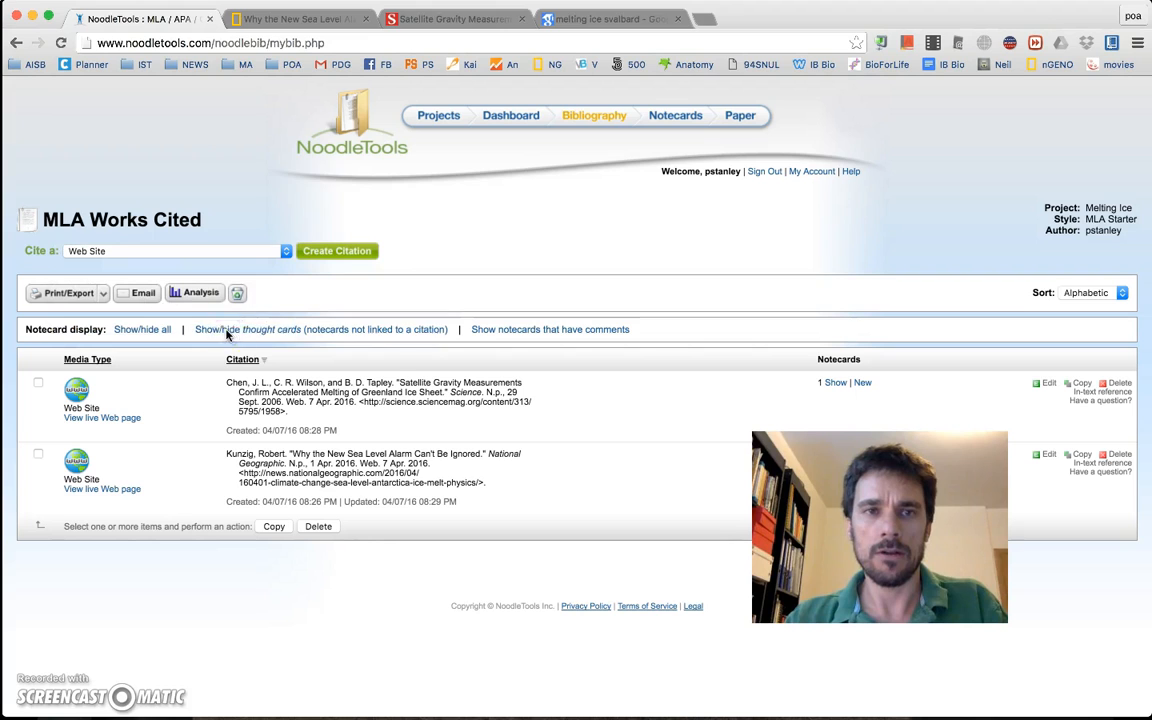
{"action": "left_click", "coordinate": [335, 253]}
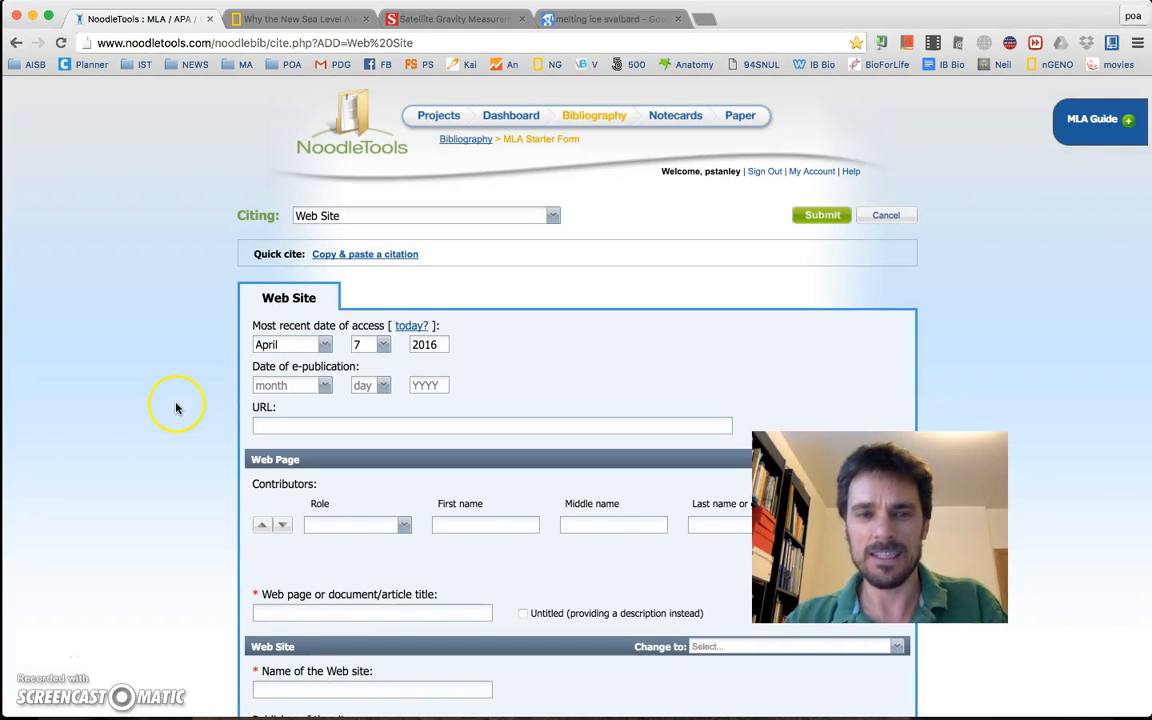
Examine the Web Site citation form's date, URL, contributor, title, publisher and annotation fields, and return to the Works Cited list without submitting
{"action": "scroll", "coordinate": [178, 424], "scroll_direction": "down", "scroll_amount": 2}
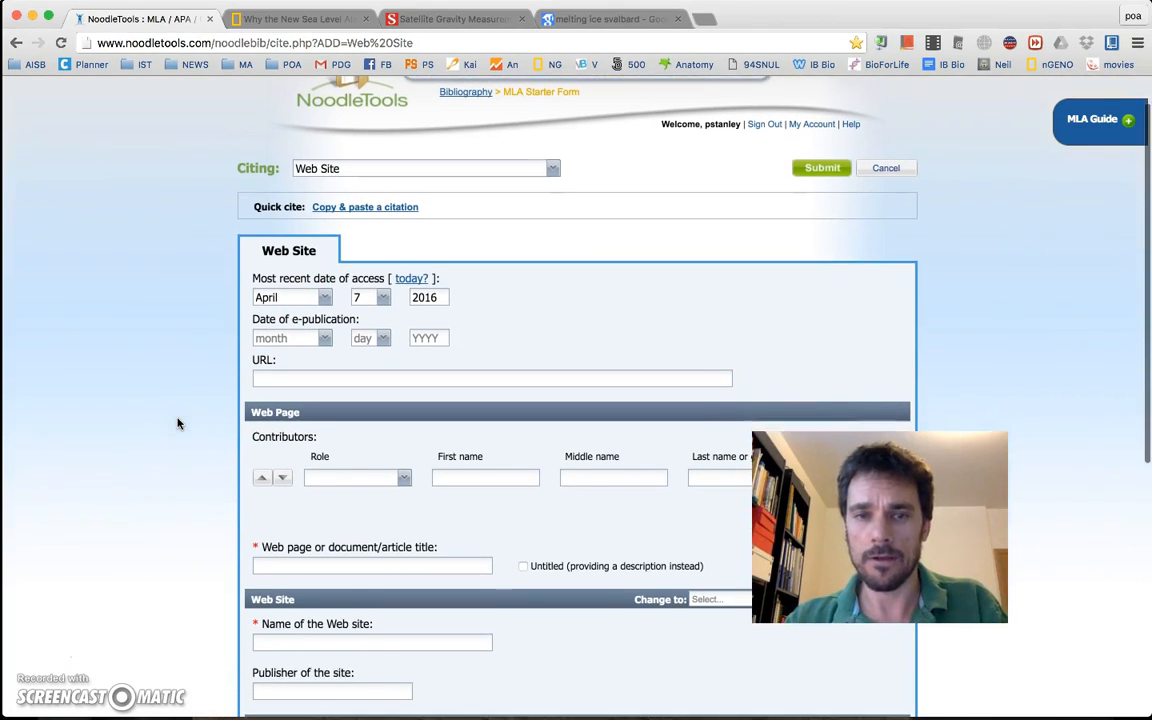
{"action": "scroll", "coordinate": [178, 424], "scroll_direction": "down", "scroll_amount": 4}
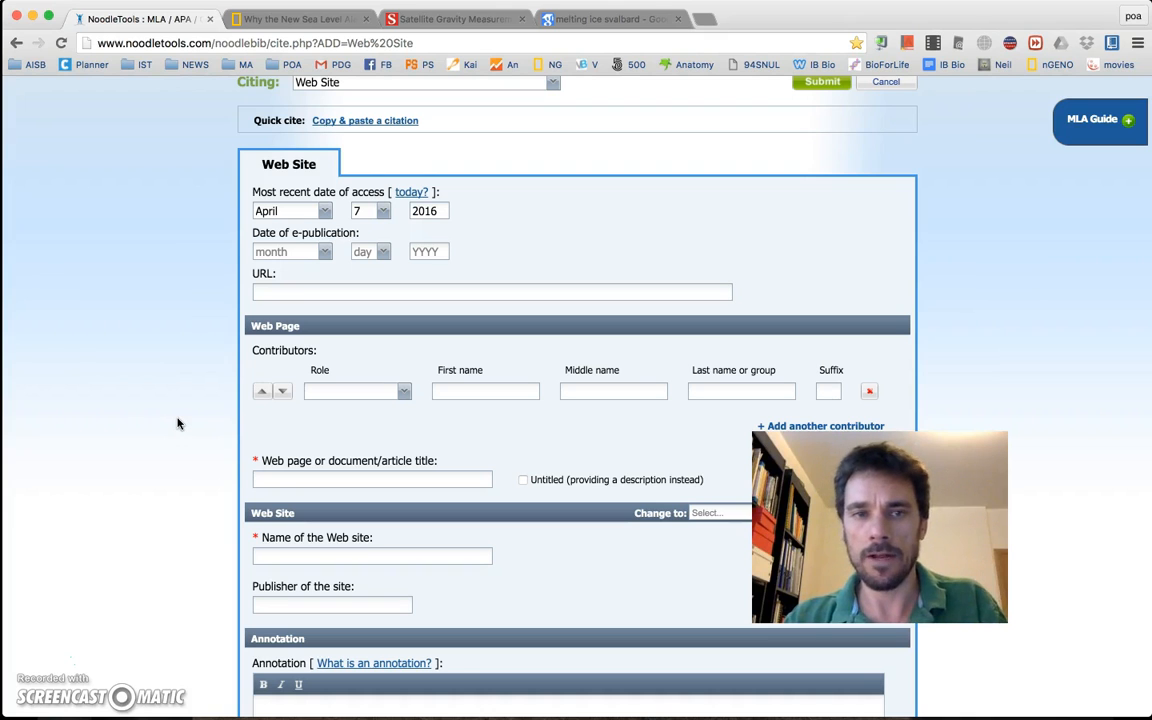
{"action": "scroll", "coordinate": [178, 424], "scroll_direction": "down", "scroll_amount": 2}
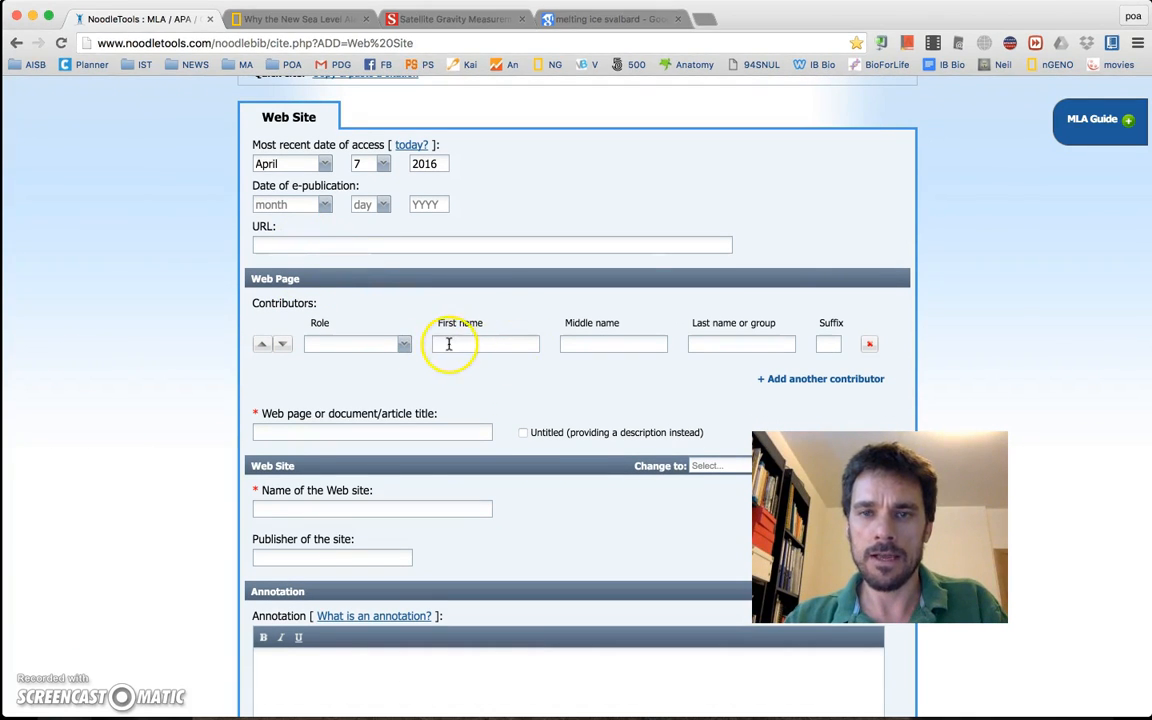
{"action": "scroll", "coordinate": [437, 376], "scroll_direction": "down", "scroll_amount": 3}
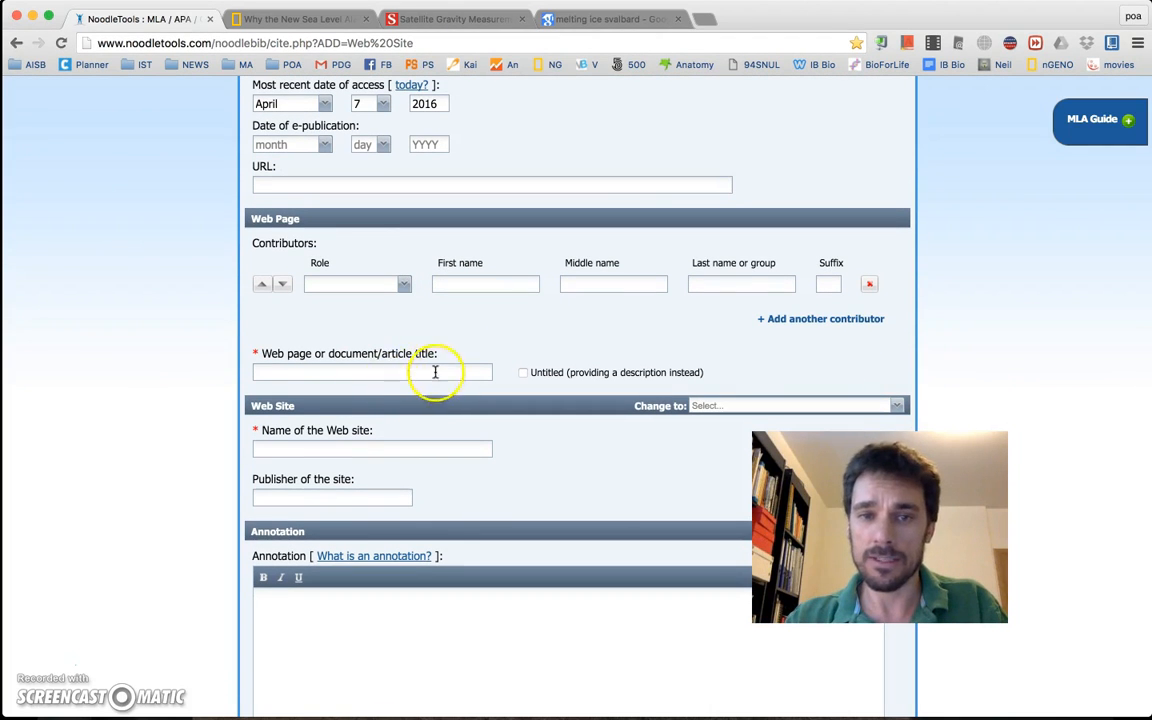
{"action": "scroll", "coordinate": [343, 451], "scroll_direction": "down", "scroll_amount": 1}
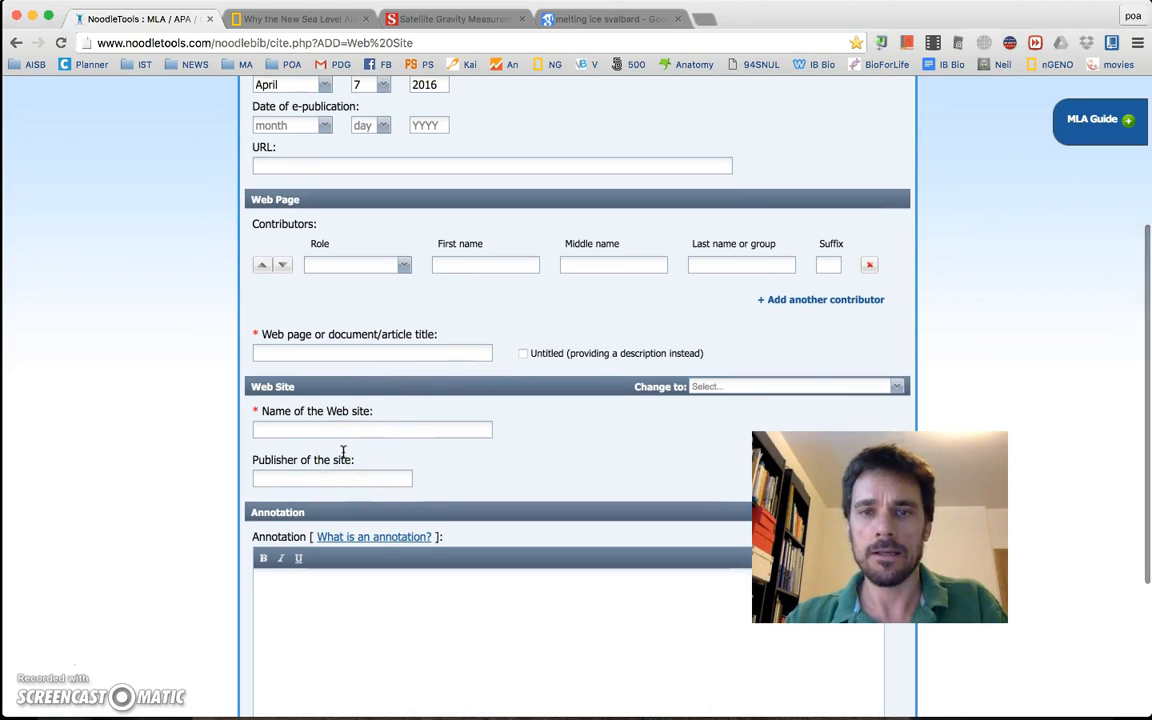
{"action": "scroll", "coordinate": [343, 451], "scroll_direction": "up", "scroll_amount": 5}
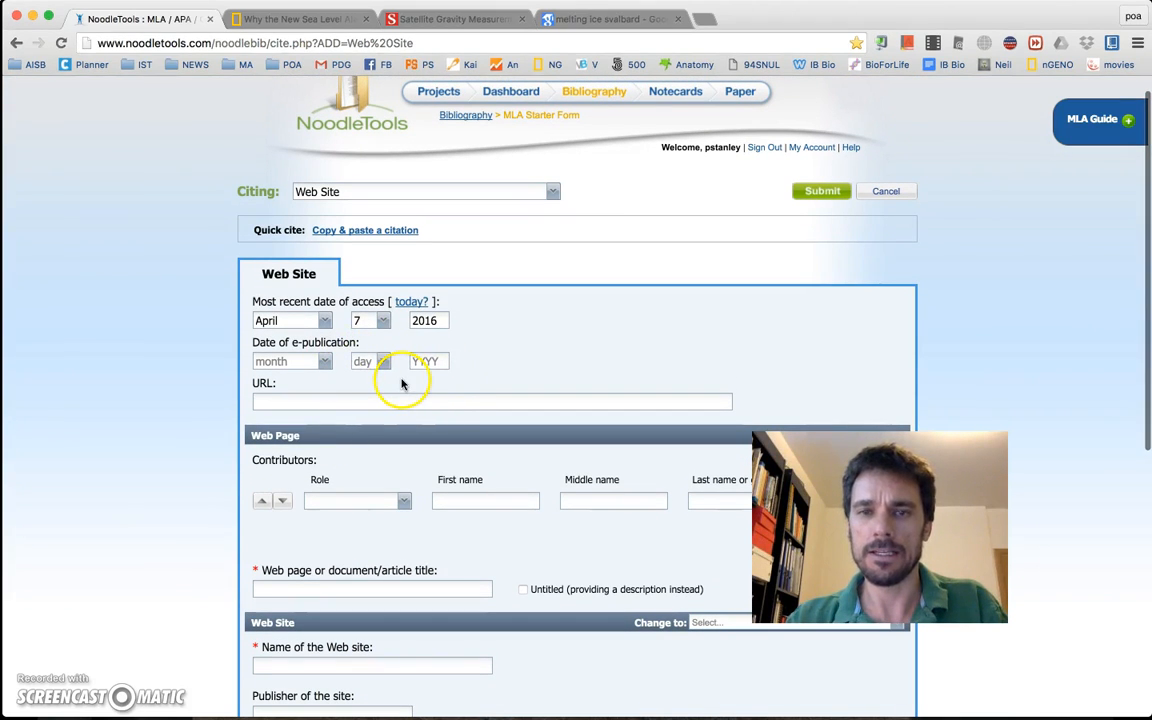
{"action": "scroll", "coordinate": [406, 403], "scroll_direction": "down", "scroll_amount": 8}
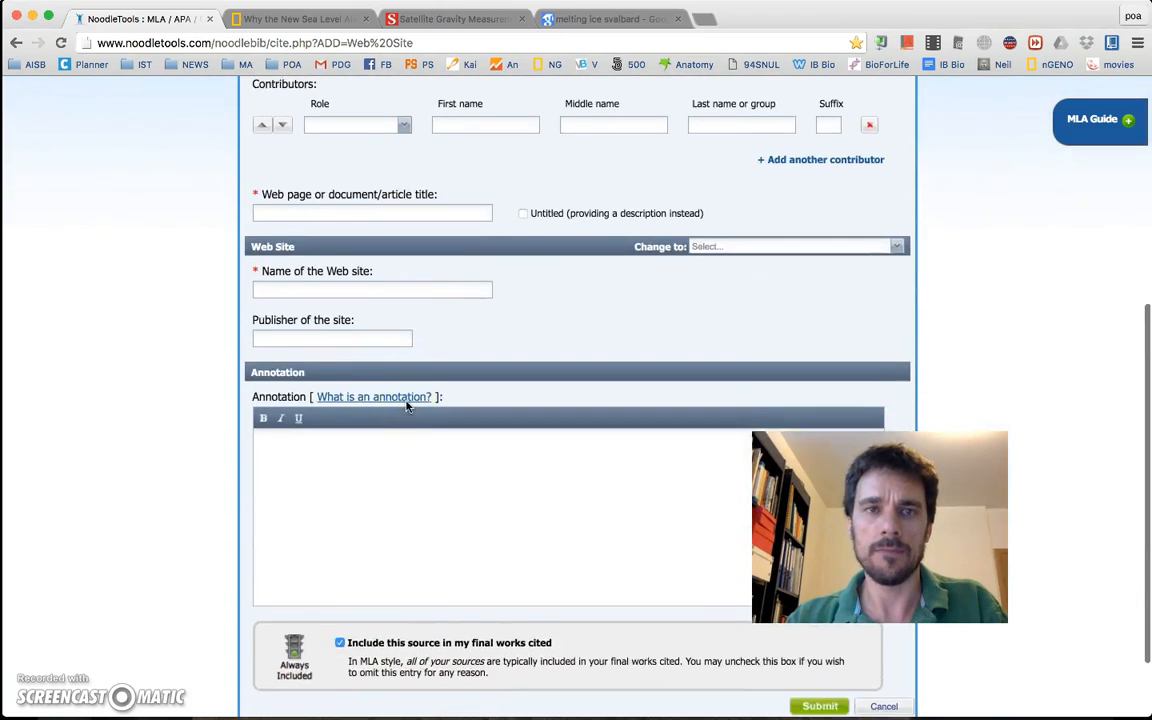
{"action": "scroll", "coordinate": [403, 334], "scroll_direction": "up", "scroll_amount": 8}
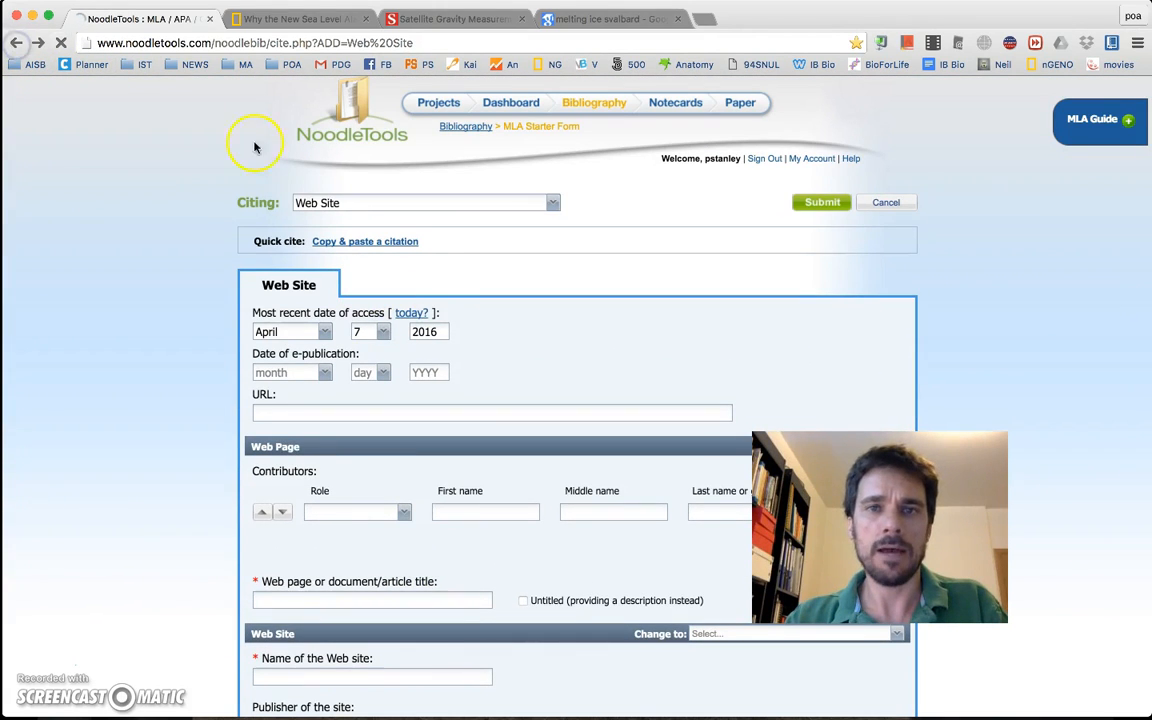
{"action": "left_click", "coordinate": [16, 42]}
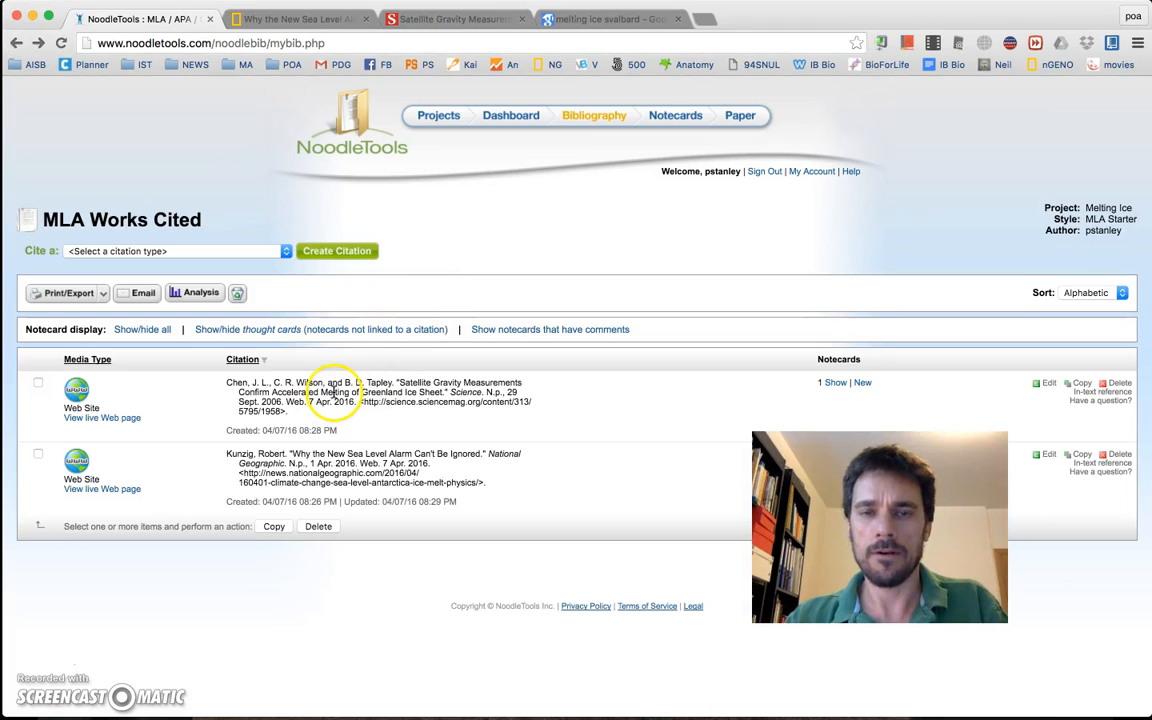
Look over the Science article on accelerated melting of the Greenland ice sheet, and return to the Works Cited list
{"action": "left_click", "coordinate": [457, 18]}
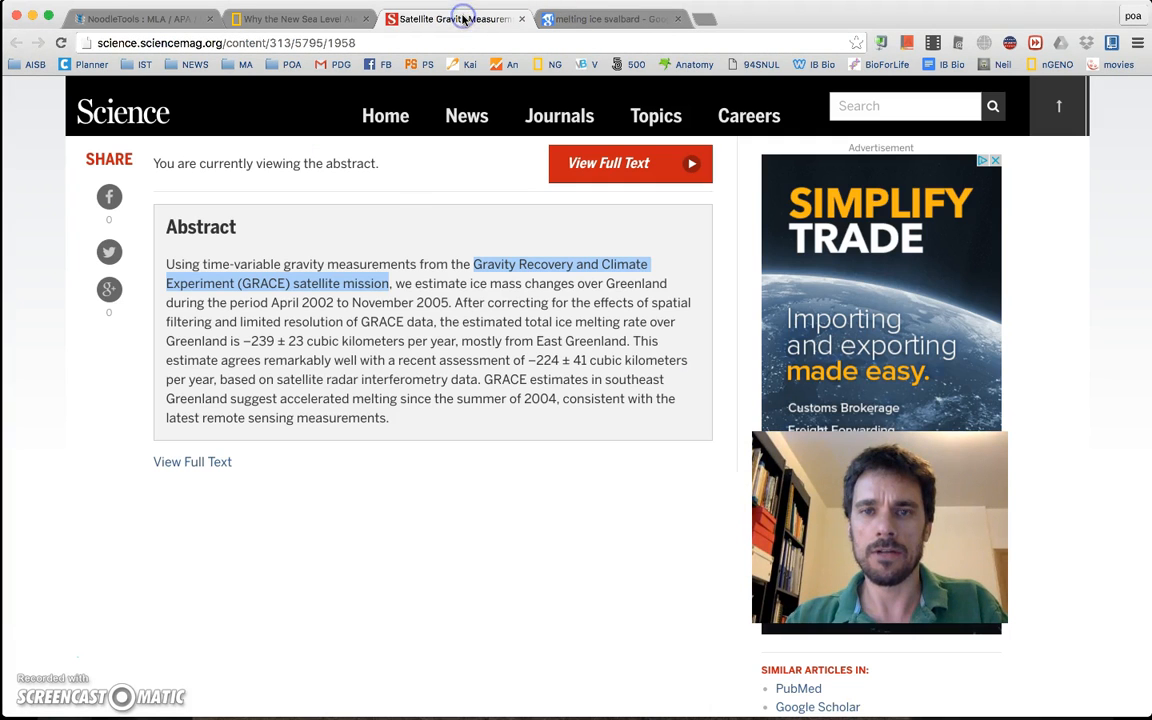
{"action": "scroll", "coordinate": [393, 185], "scroll_direction": "up", "scroll_amount": 5}
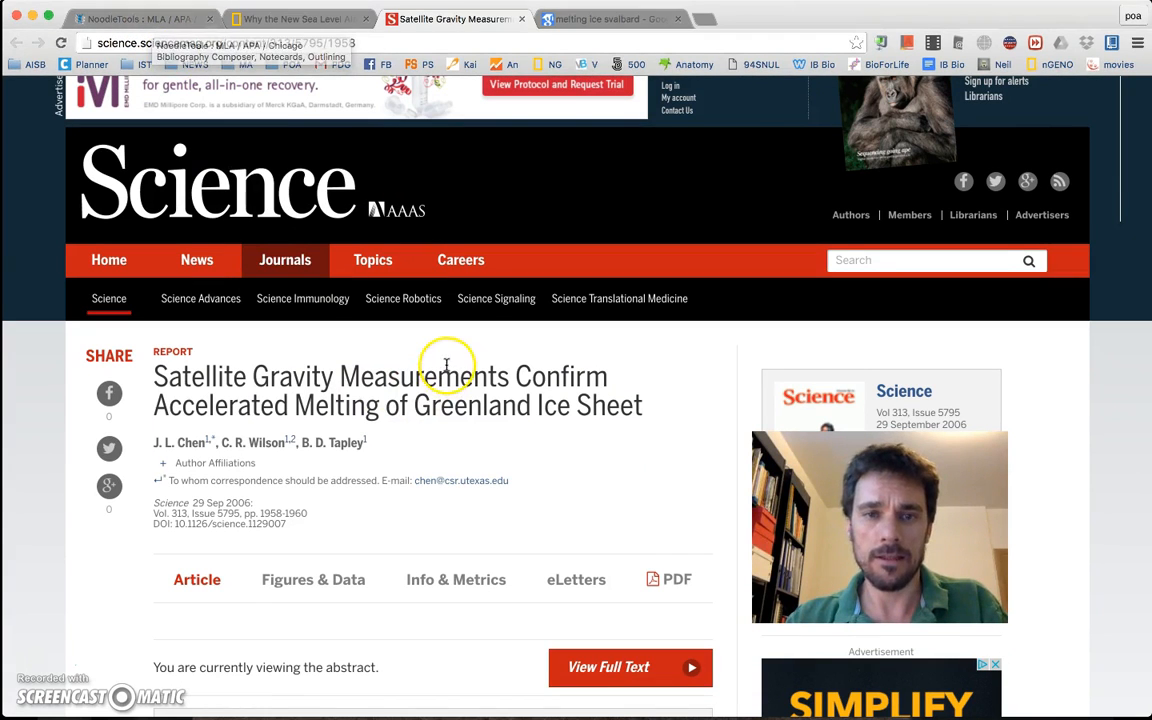
{"action": "left_click", "coordinate": [163, 24]}
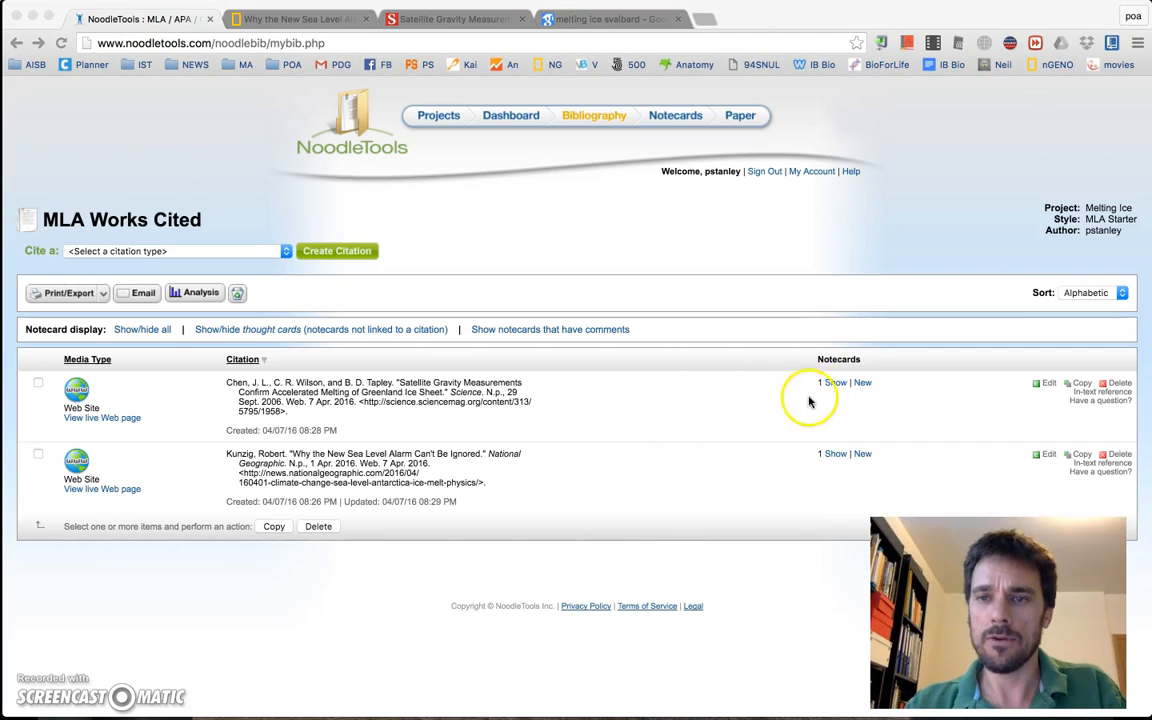
Open a blank new notecard for the National Geographic citation in the Works Cited list
{"action": "left_click", "coordinate": [862, 383]}
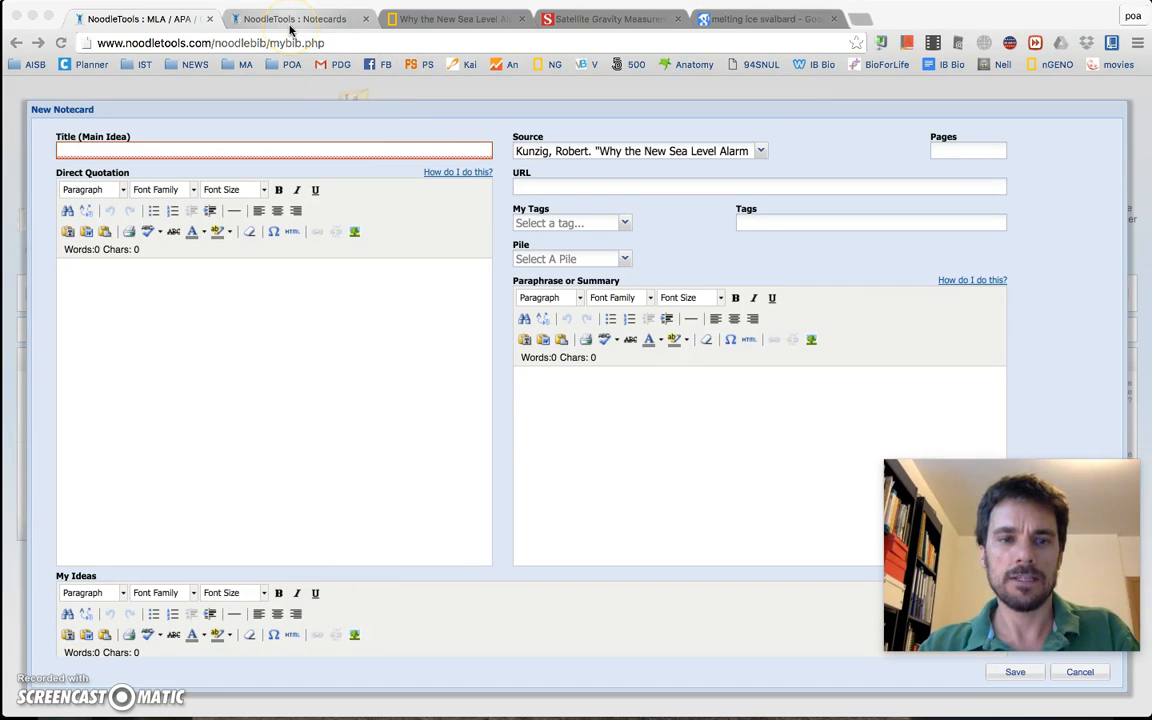
Try to save the open notecard "Rising Sea Levels (NG)... NEW" from the separate Notecards page, and return to the blank notecard
{"action": "left_click", "coordinate": [291, 28]}
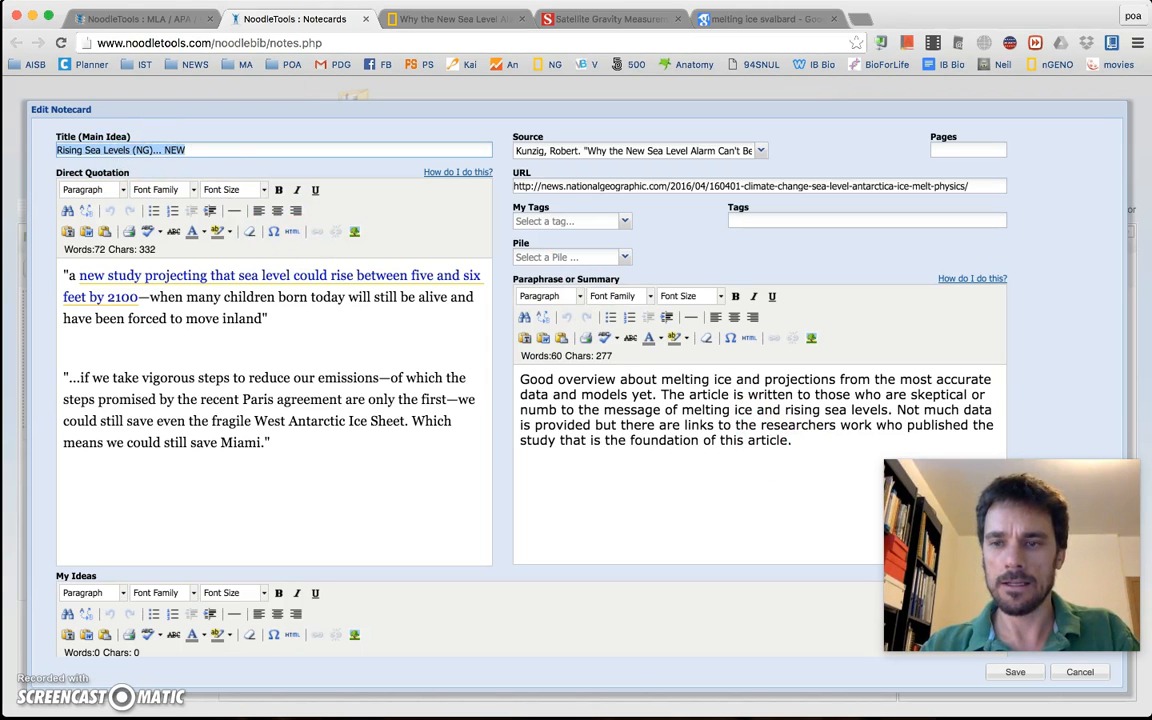
{"action": "left_click", "coordinate": [1018, 672]}
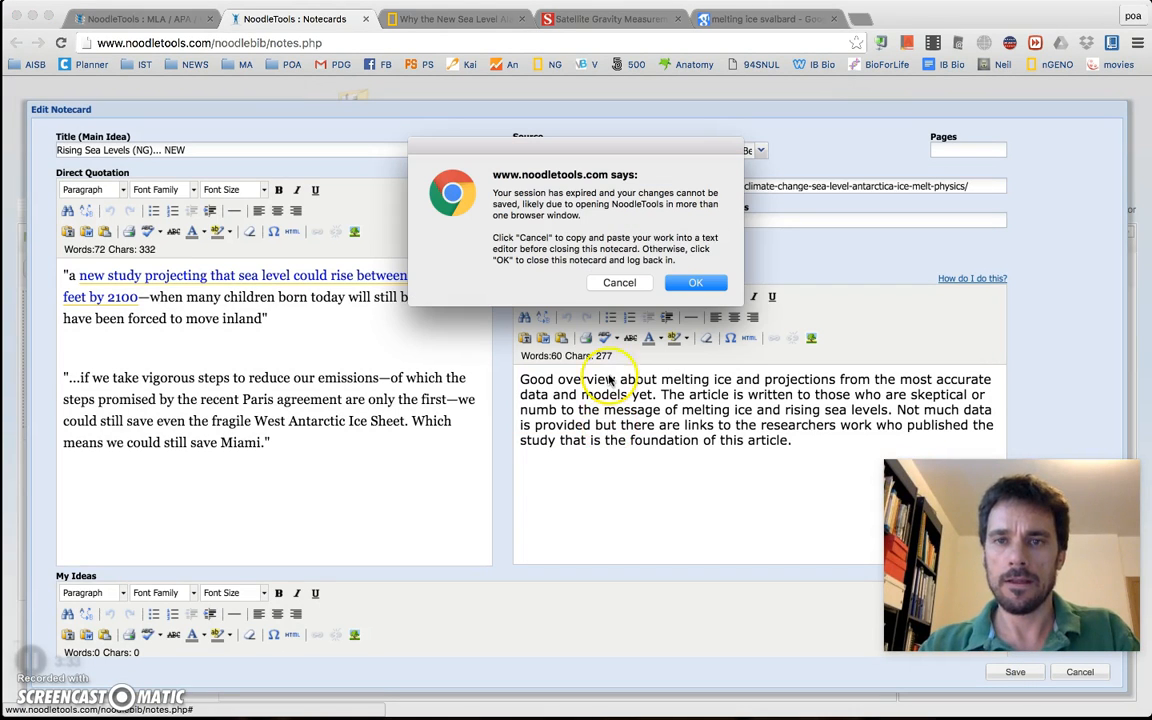
{"action": "left_click", "coordinate": [694, 283]}
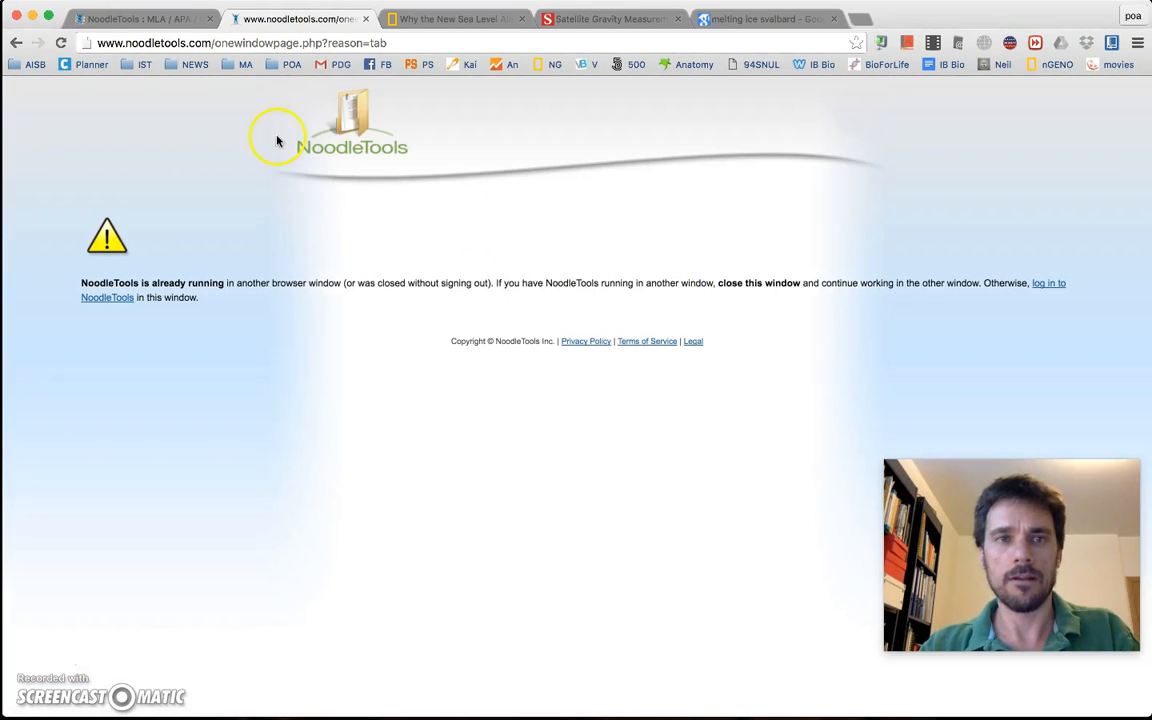
{"action": "left_click", "coordinate": [127, 19]}
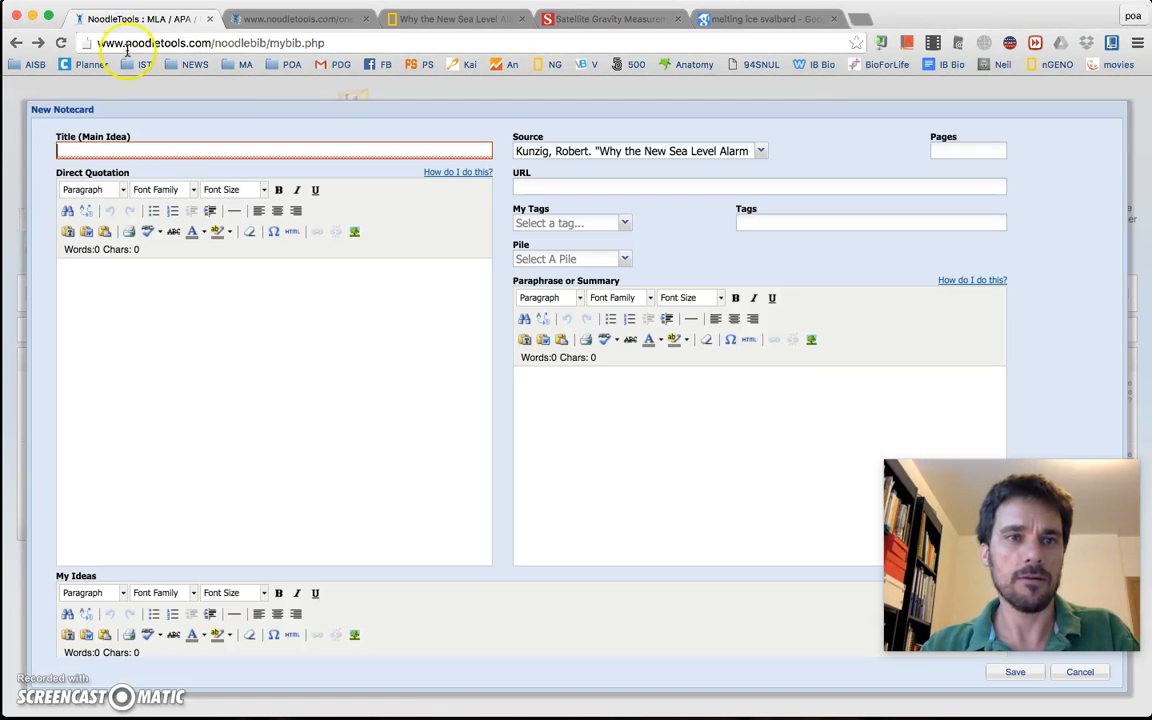
Look over the remaining fields of the blank notecard and close it without saving
{"action": "scroll", "coordinate": [231, 360], "scroll_direction": "down", "scroll_amount": 5}
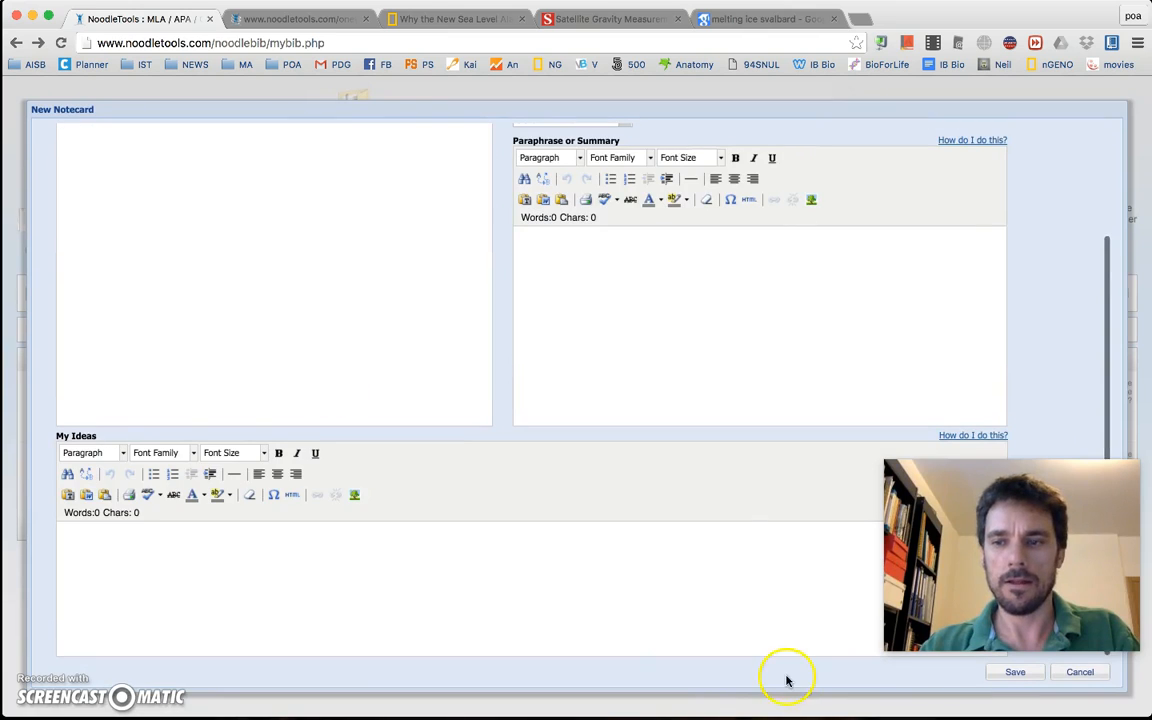
{"action": "left_click", "coordinate": [1092, 673]}
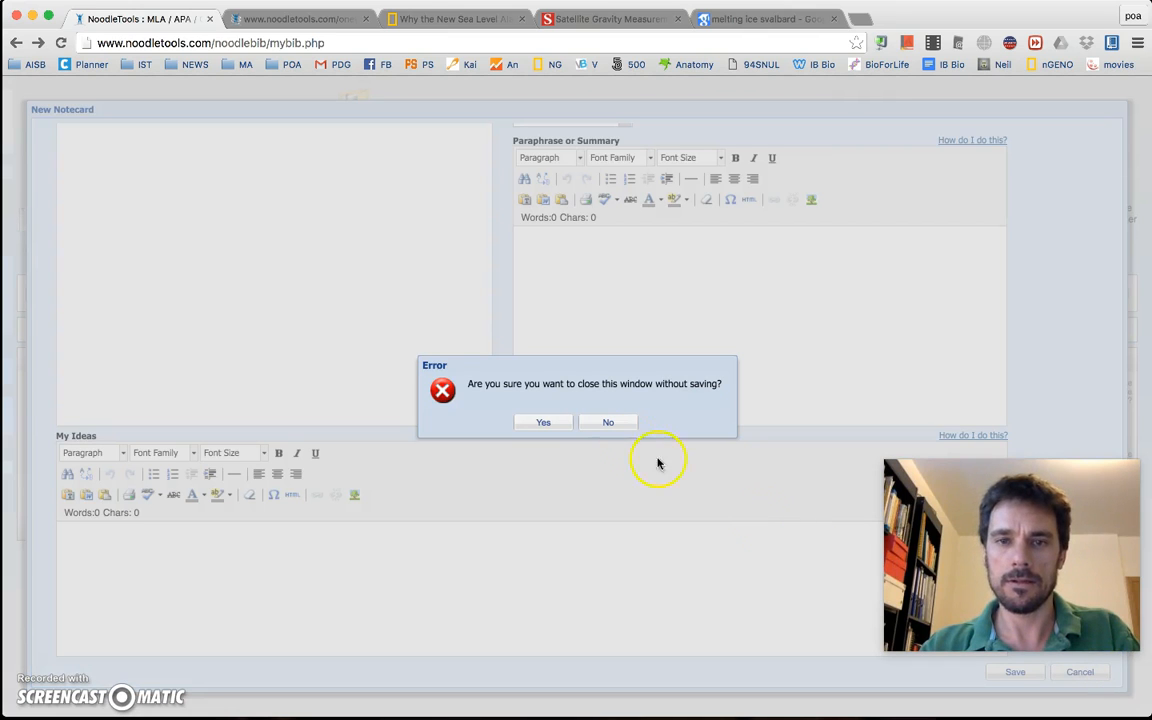
{"action": "left_click", "coordinate": [553, 422]}
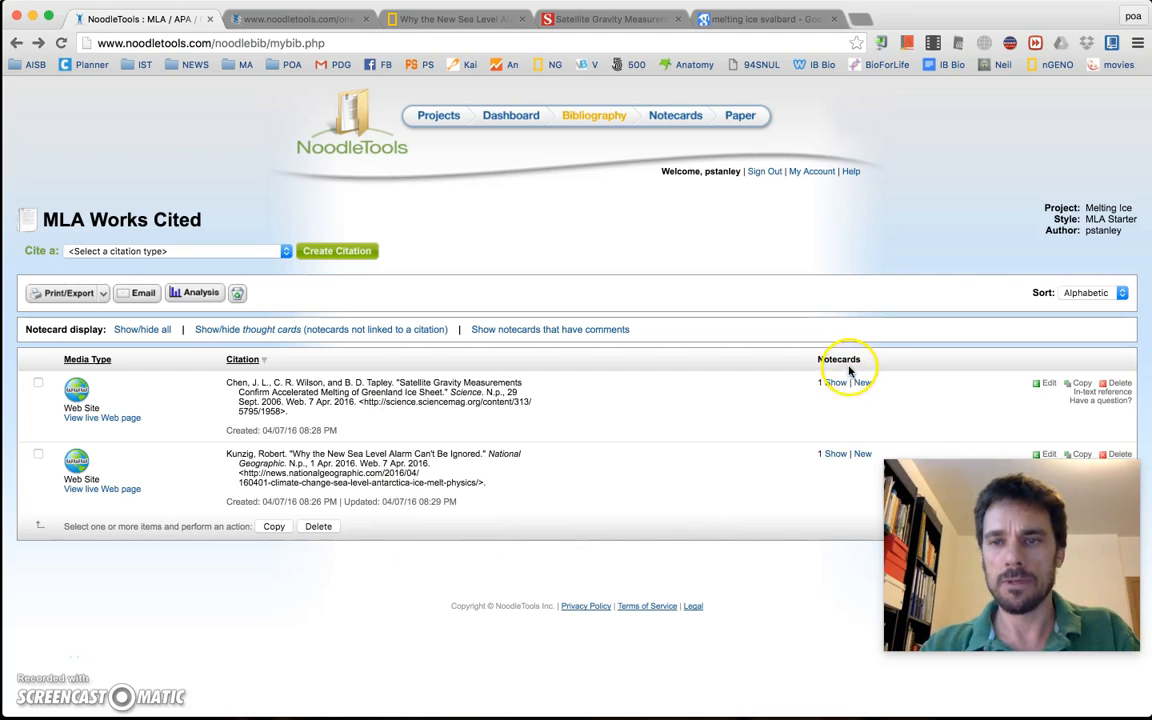
Open the Notecards page and move the Rising Sea Levels and Melting Ice Data notecards across the tabletop closer to the outline
{"action": "left_click", "coordinate": [677, 119]}
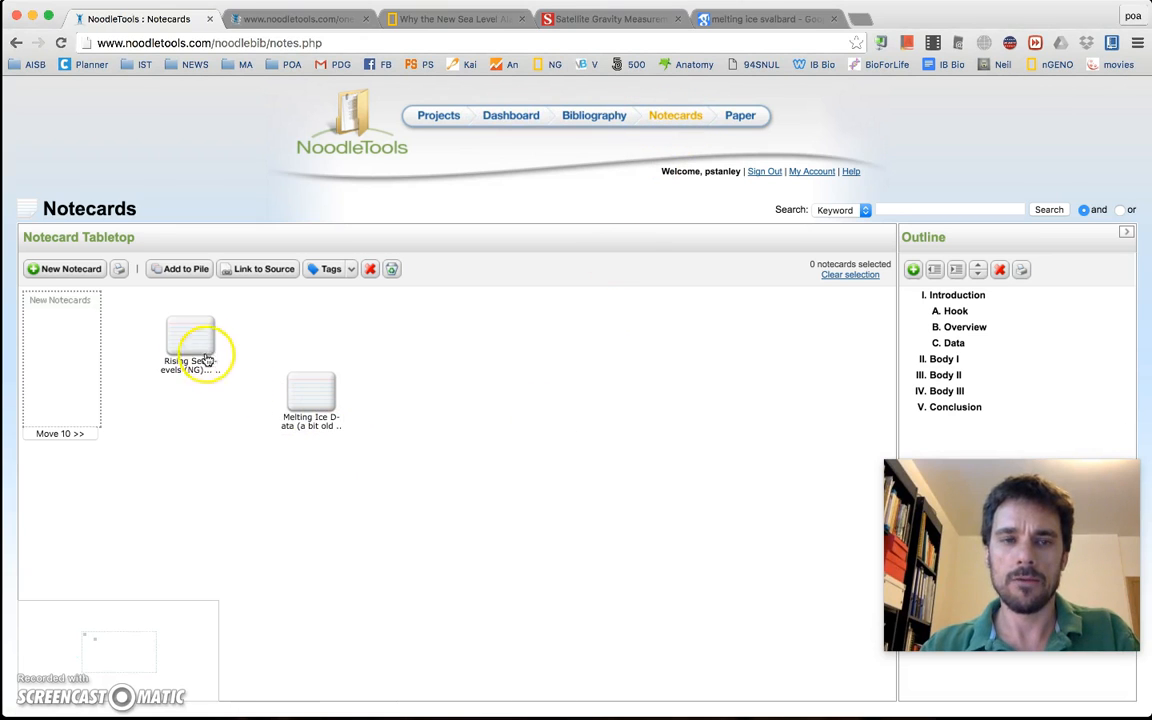
{"action": "left_click_drag", "start_coordinate": [190, 329], "coordinate": [634, 327]}
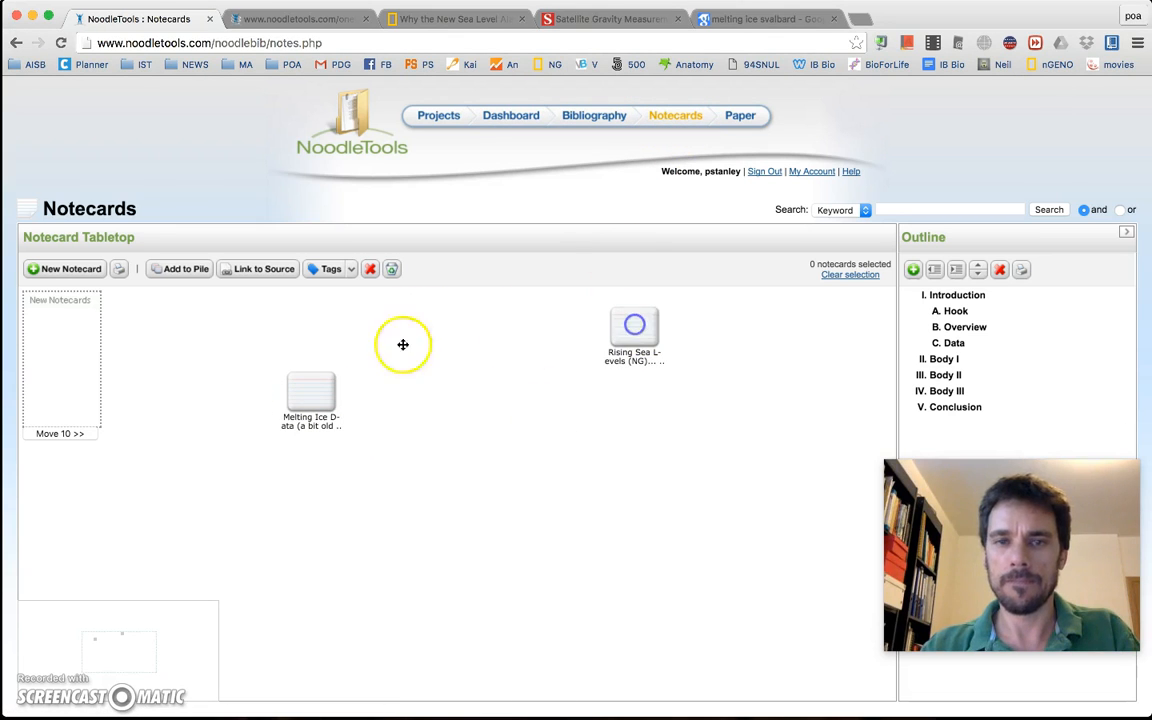
{"action": "left_click_drag", "start_coordinate": [312, 398], "coordinate": [640, 440]}
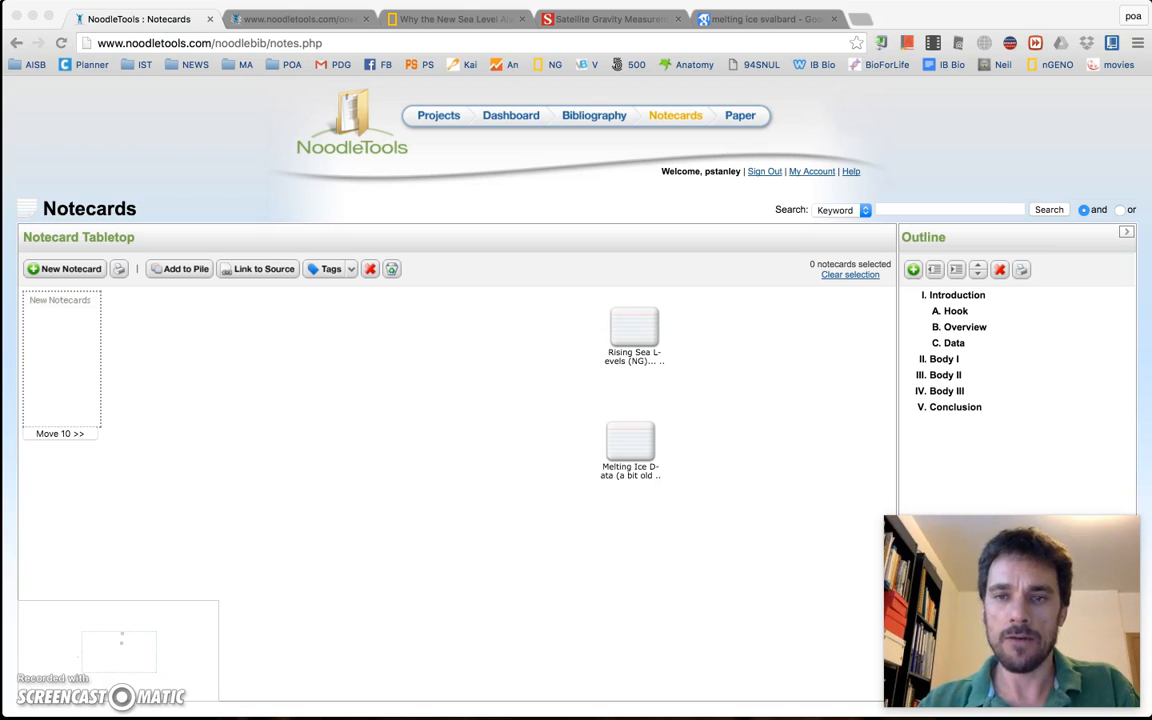
Try promoting the Data topic in the outline to the main level and back, and moving it above Overview and back
{"action": "left_click", "coordinate": [953, 295]}
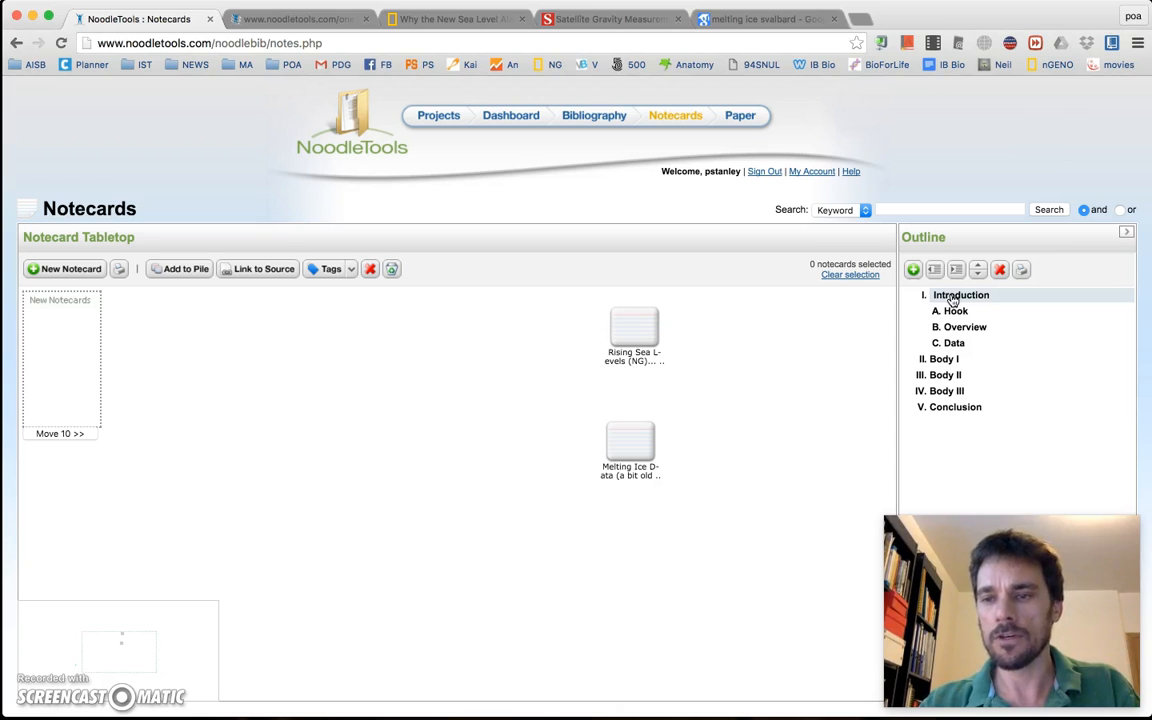
{"action": "left_click", "coordinate": [953, 298]}
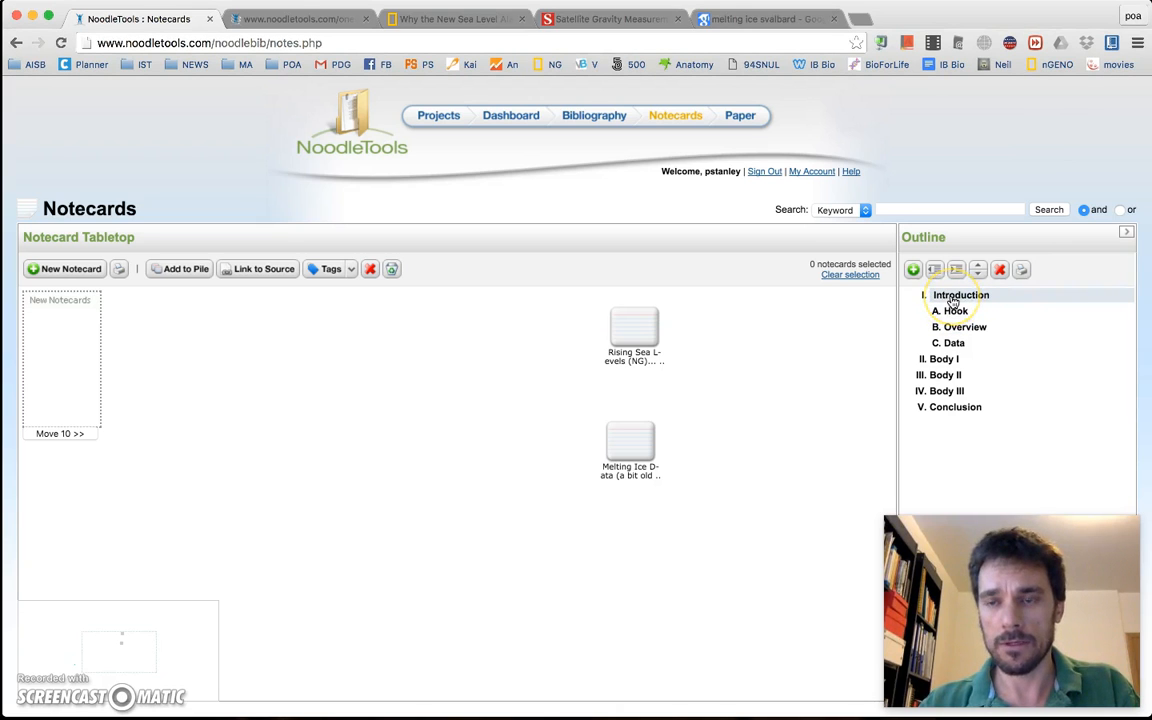
{"action": "left_click", "coordinate": [956, 313]}
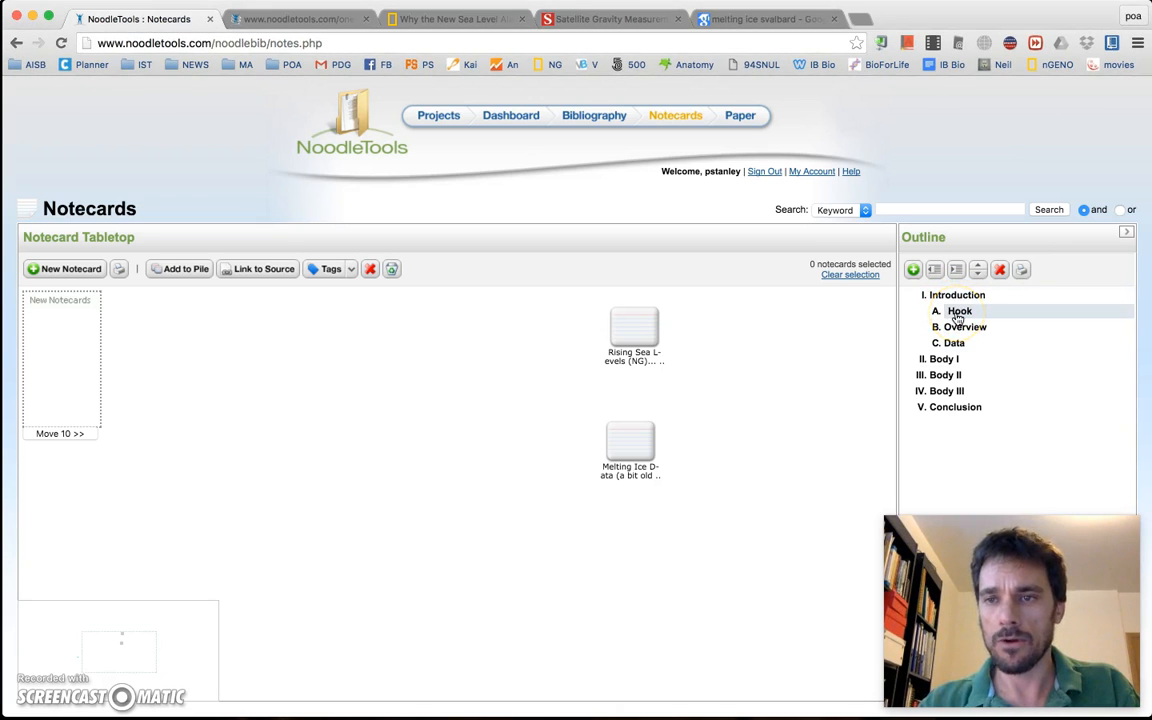
{"action": "left_click", "coordinate": [962, 329]}
{"action": "left_click", "coordinate": [956, 343]}
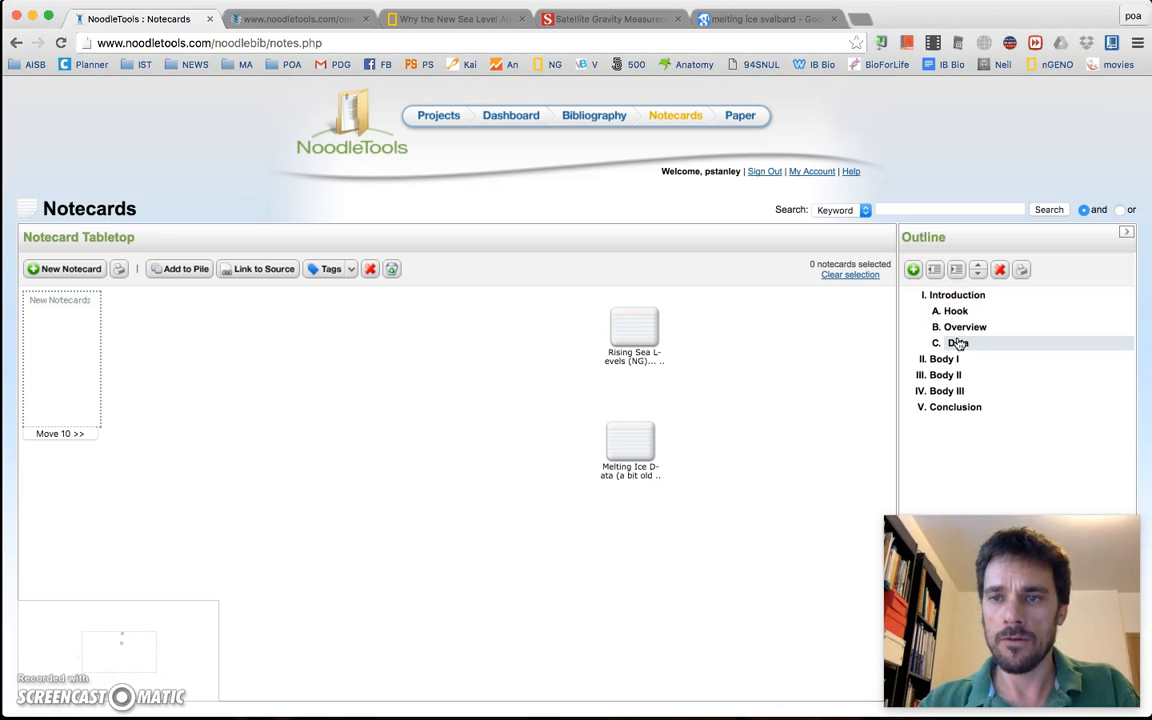
{"action": "left_click", "coordinate": [957, 343]}
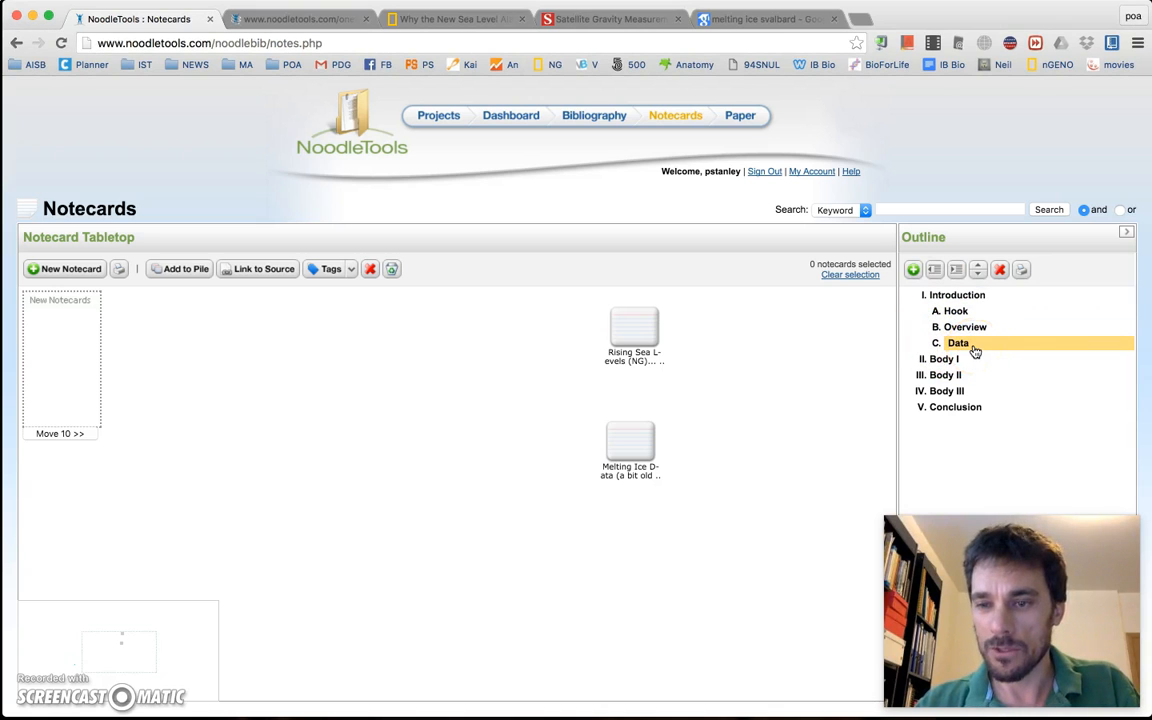
{"action": "left_click", "coordinate": [936, 272]}
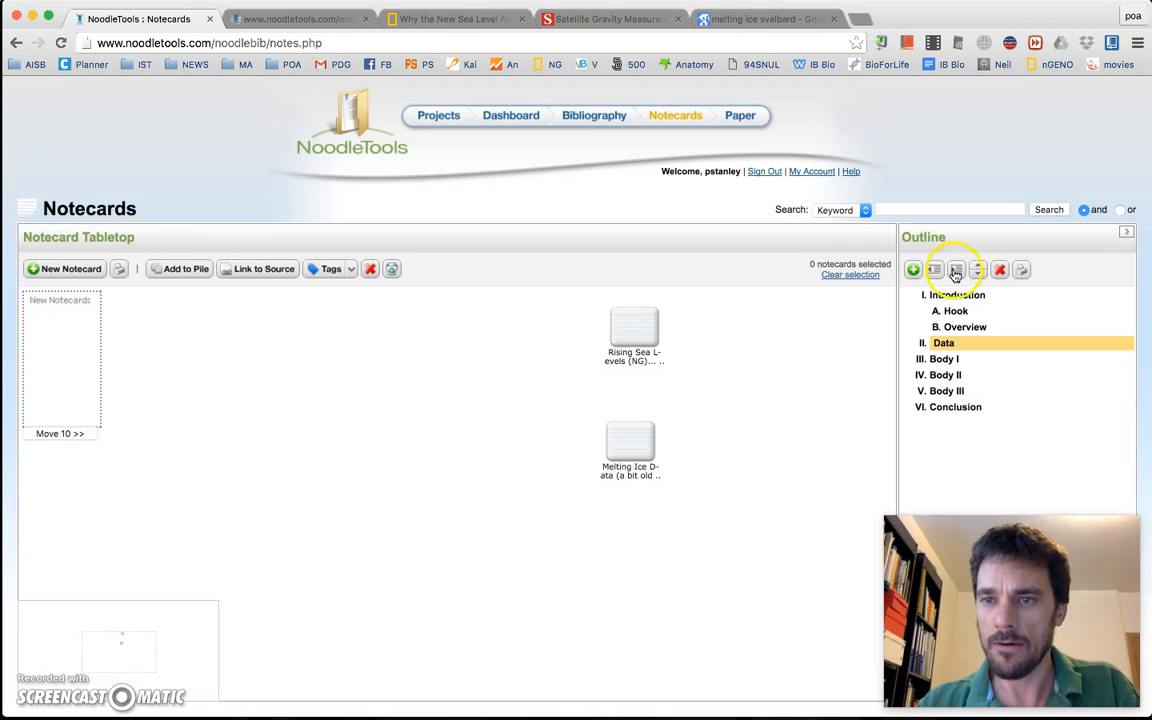
{"action": "left_click", "coordinate": [955, 271]}
{"action": "left_click", "coordinate": [977, 269]}
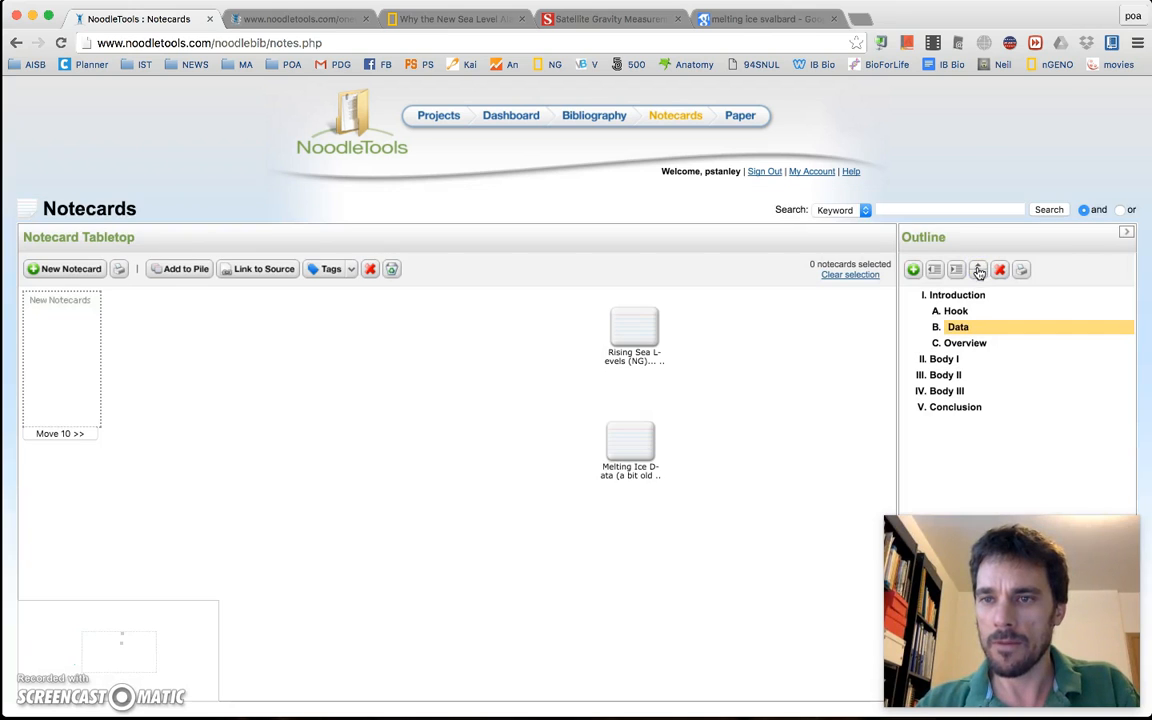
{"action": "left_click", "coordinate": [979, 272]}
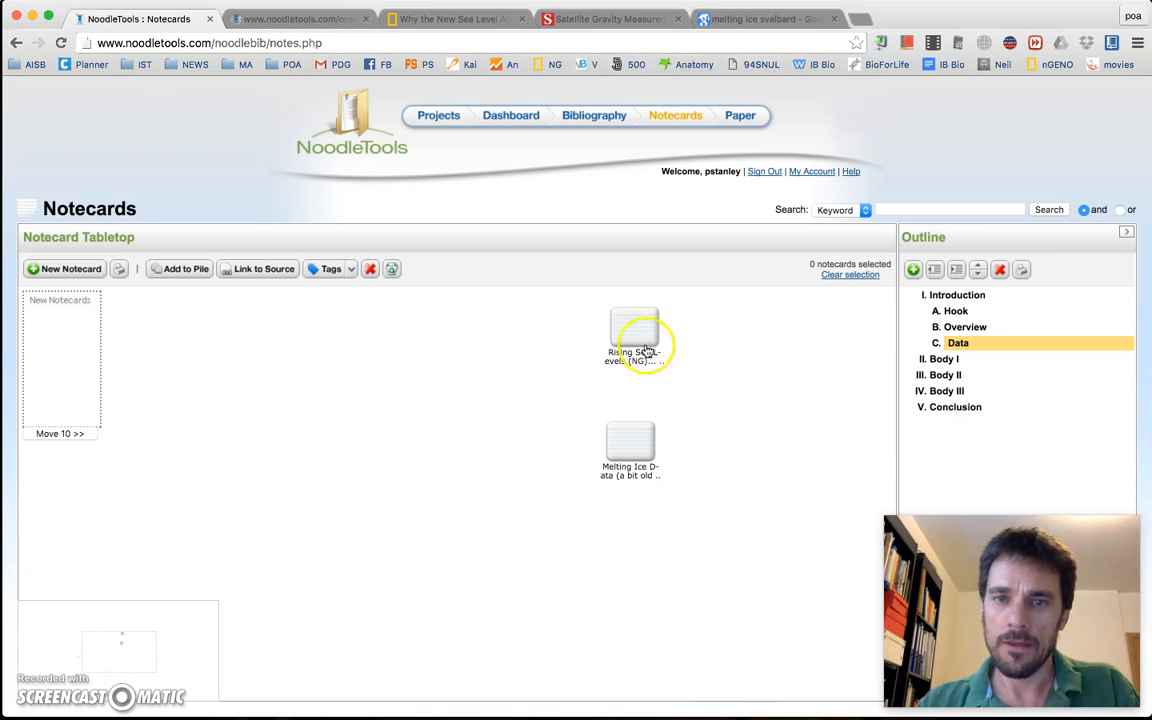
Attach the Rising Sea Levels notecard to the Hook and Conclusion outline topics, and the Melting Ice Data notecard to Data and Body III
{"action": "mouse_move", "coordinate": [639, 339]}
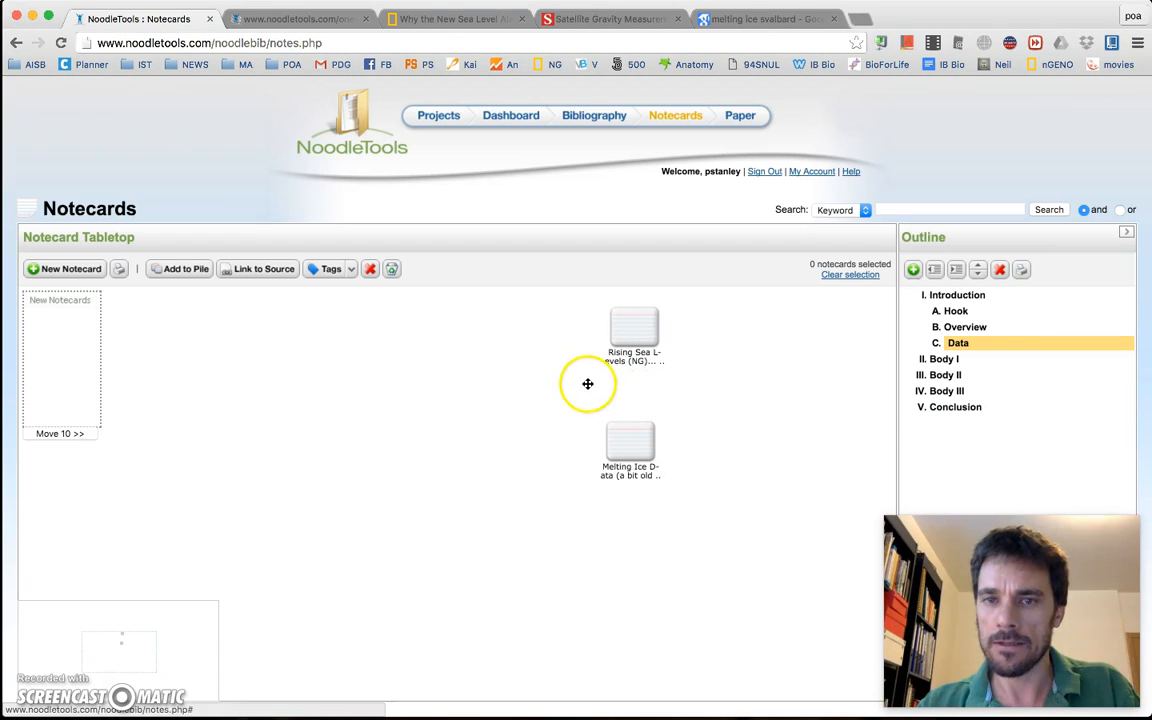
{"action": "left_click", "coordinate": [632, 336]}
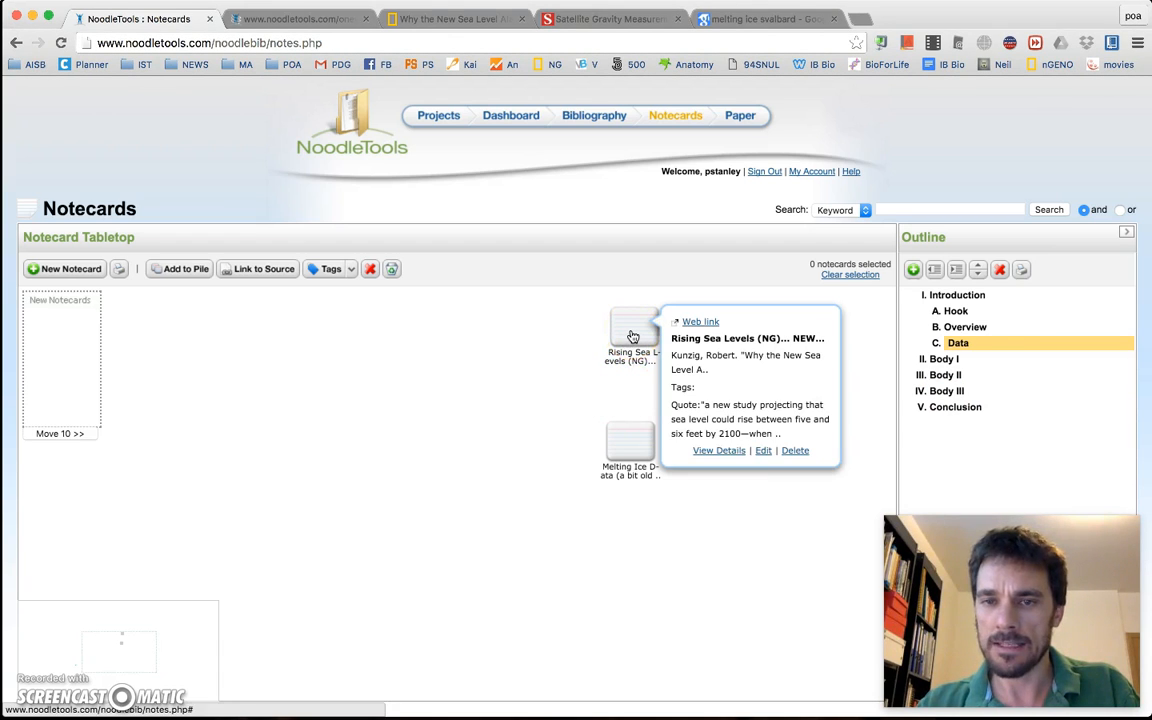
{"action": "left_click_drag", "start_coordinate": [632, 336], "coordinate": [957, 312]}
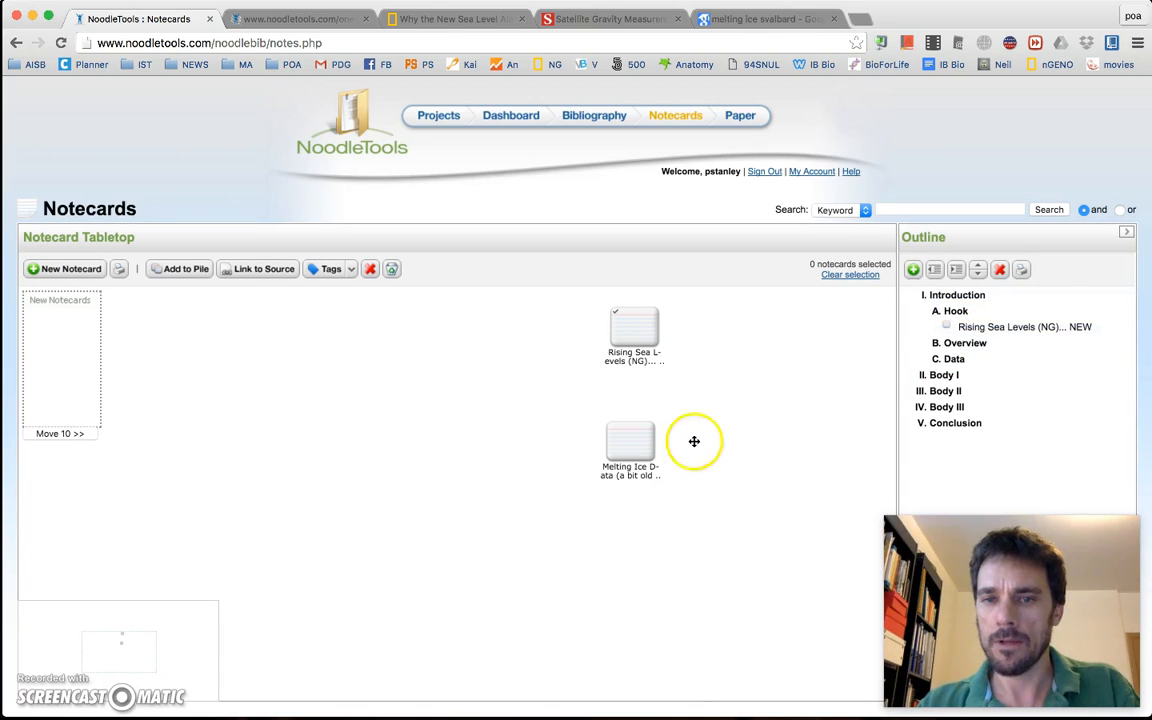
{"action": "mouse_move", "coordinate": [634, 453]}
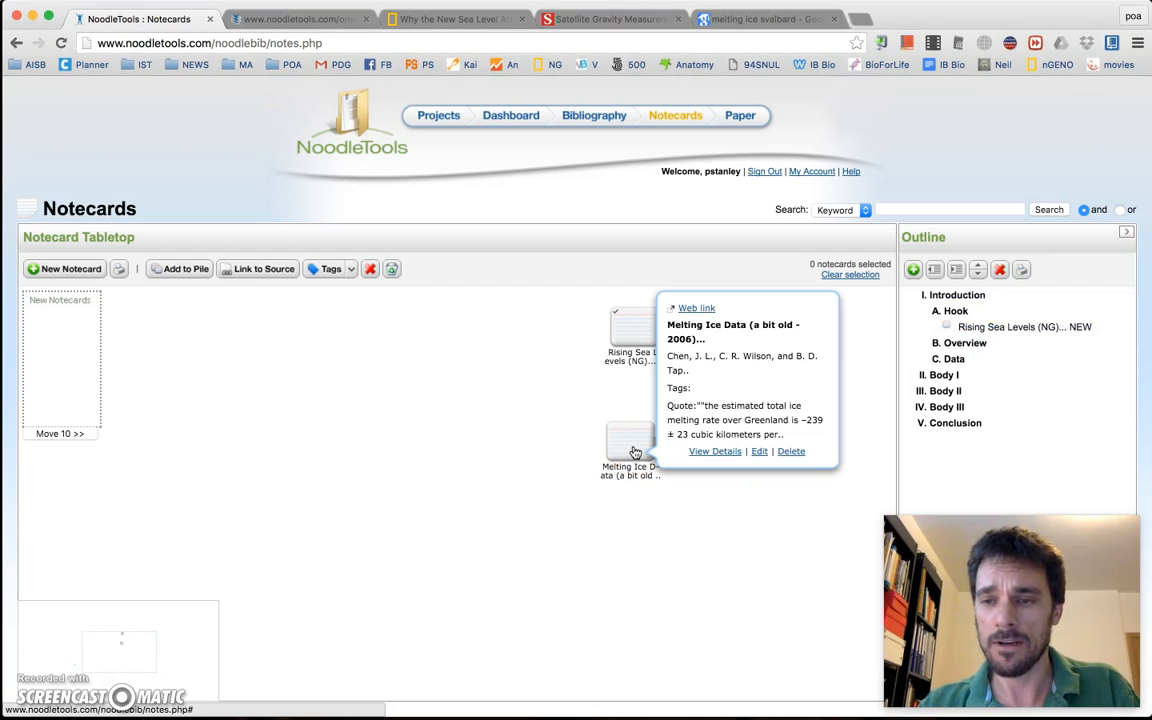
{"action": "left_click_drag", "start_coordinate": [634, 453], "coordinate": [957, 360]}
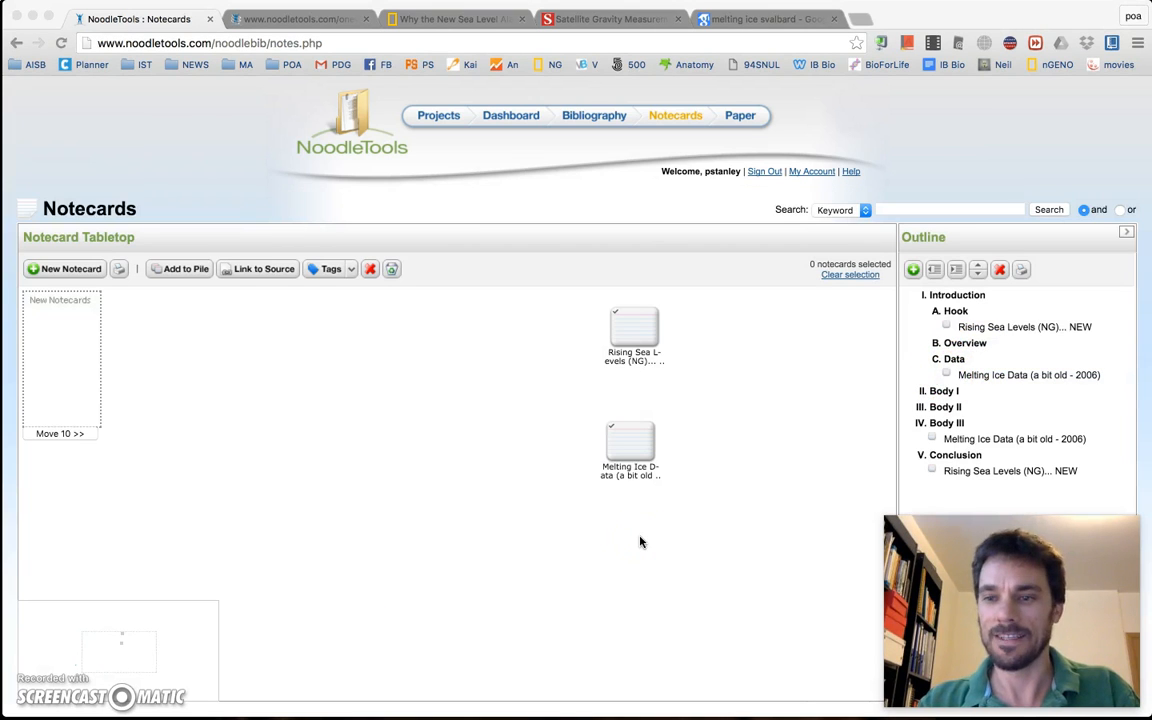
{"action": "left_click", "coordinate": [762, 496]}
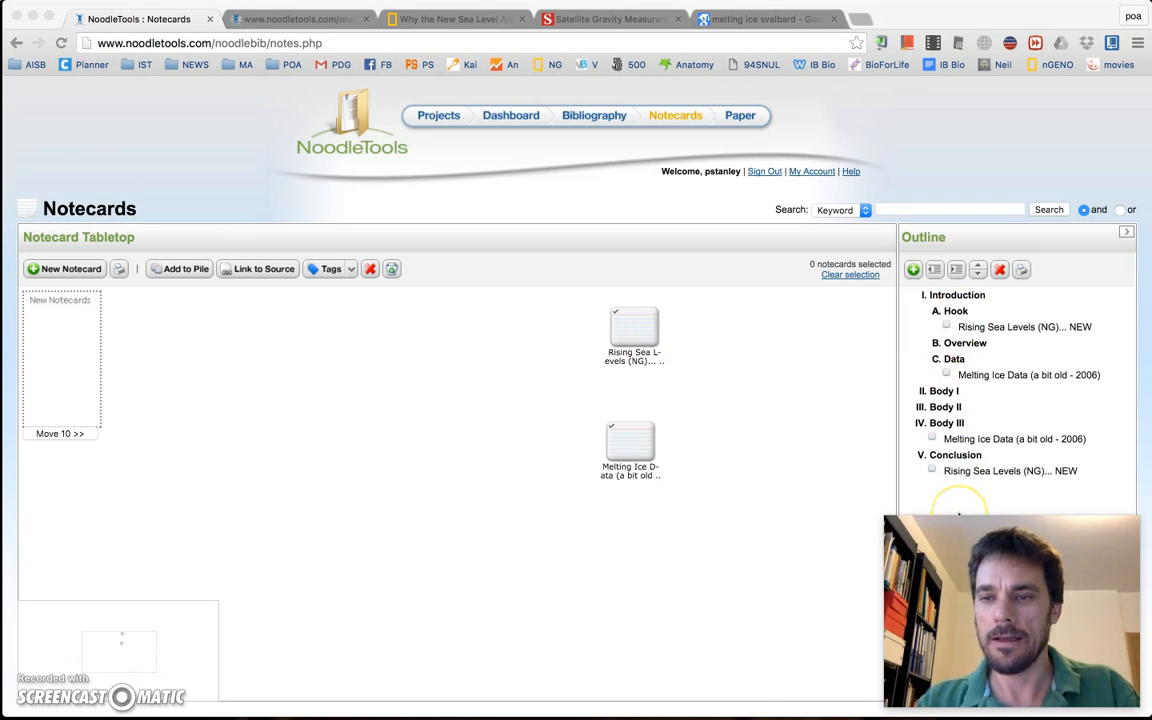
Export the outline with notecards as DOCX, including only the Quotation and Paraphrase items
{"action": "left_click", "coordinate": [1022, 273]}
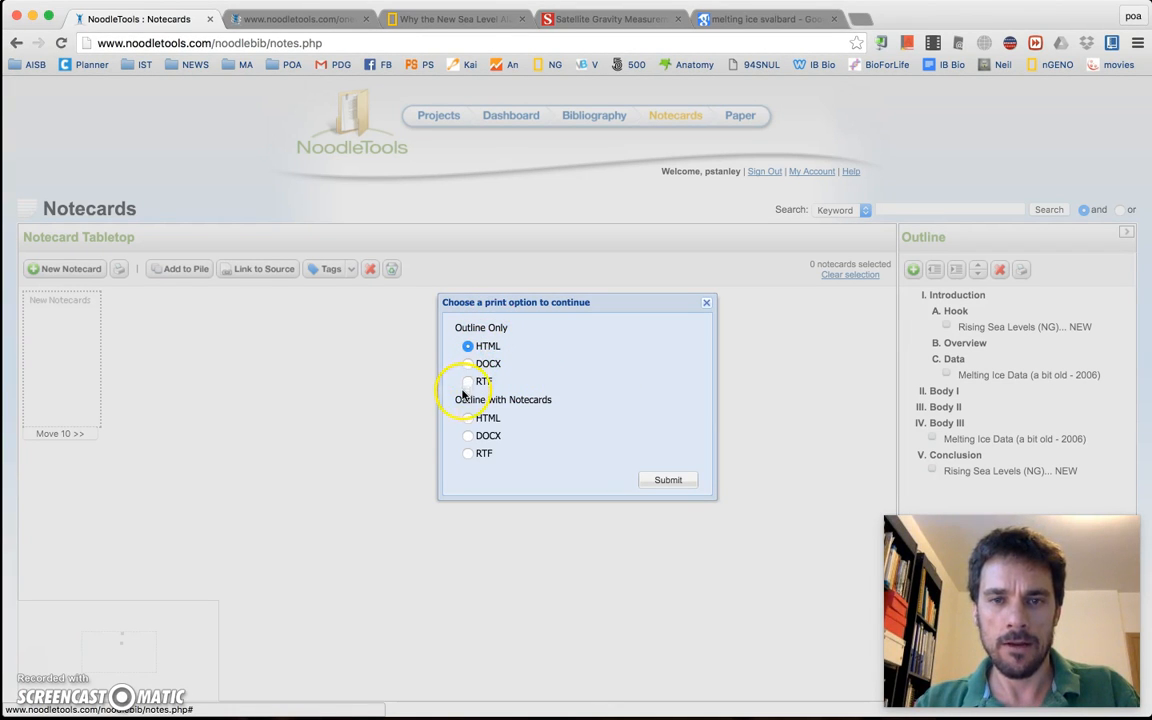
{"action": "left_click", "coordinate": [470, 436]}
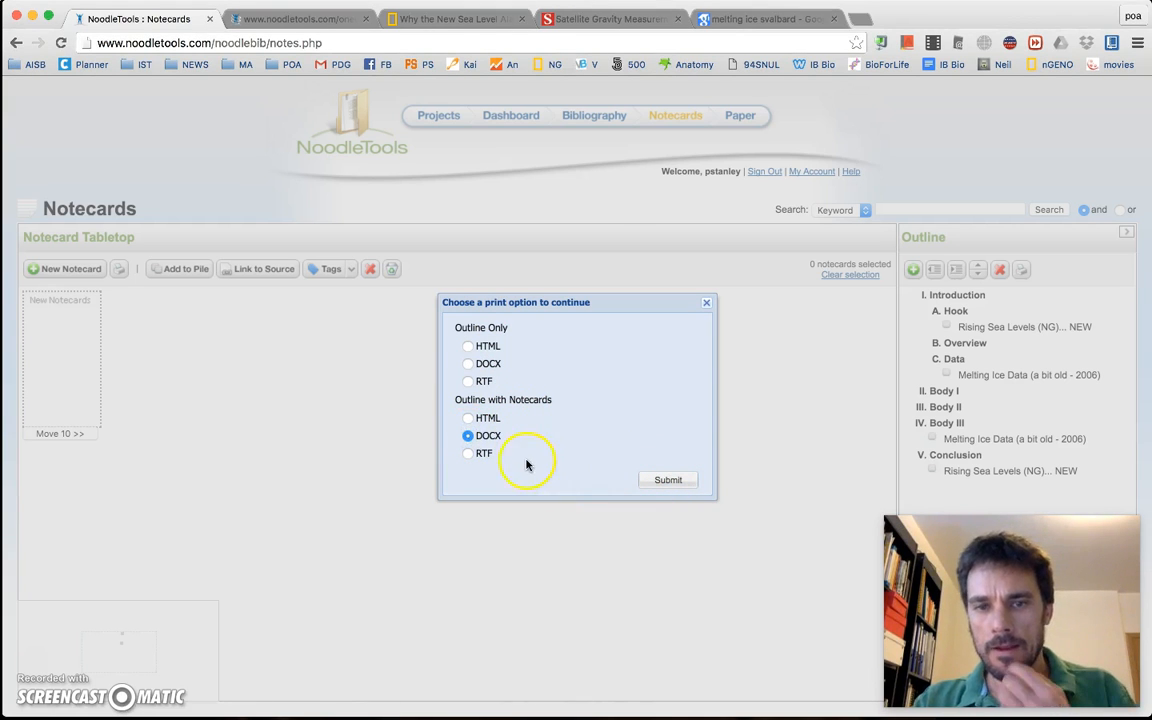
{"action": "left_click", "coordinate": [680, 486]}
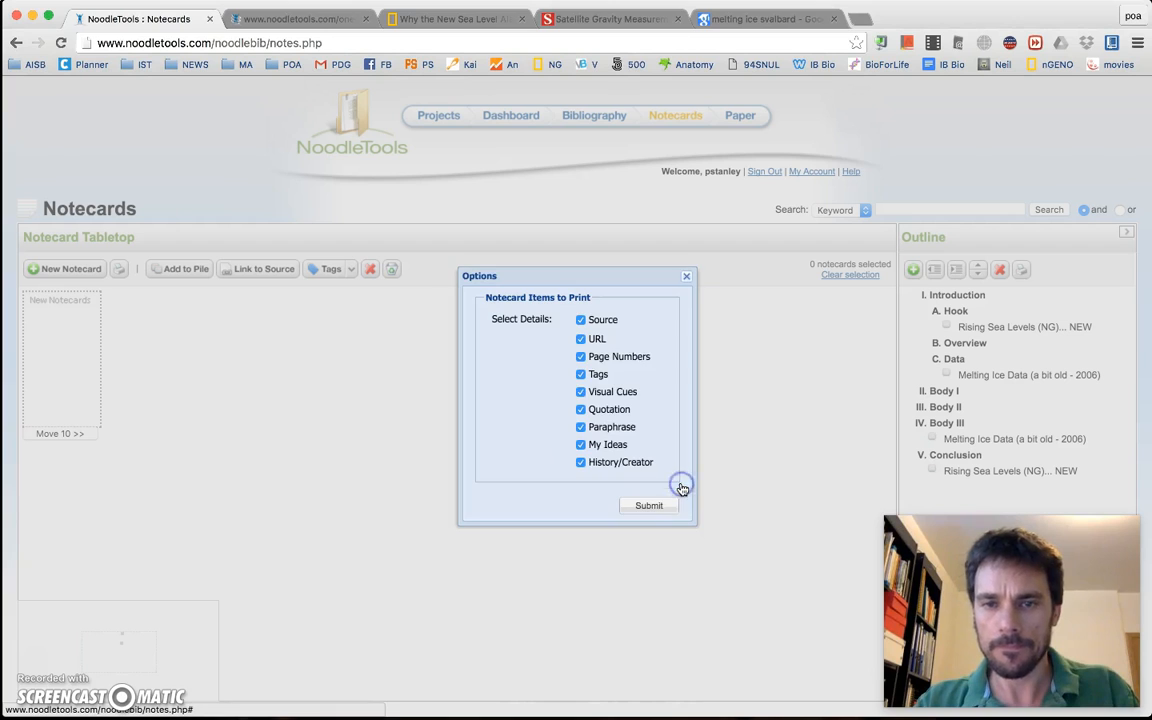
{"action": "left_click", "coordinate": [581, 320]}
{"action": "left_click", "coordinate": [581, 357]}
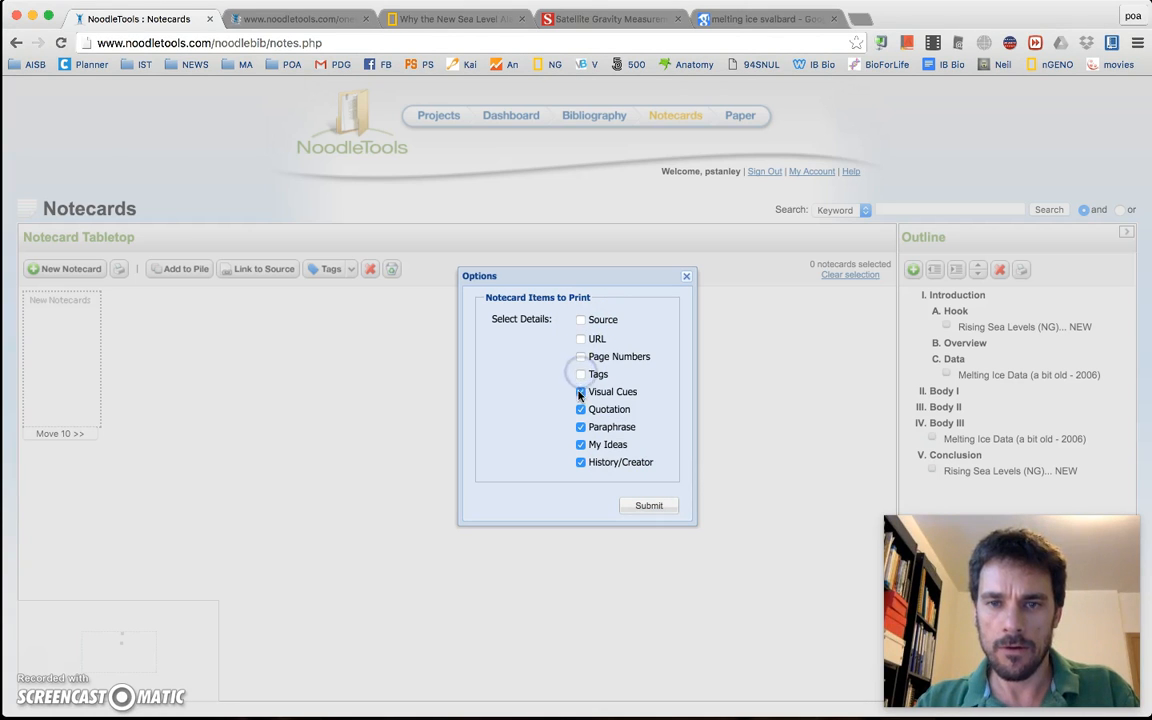
{"action": "left_click", "coordinate": [580, 445]}
{"action": "left_click", "coordinate": [581, 464]}
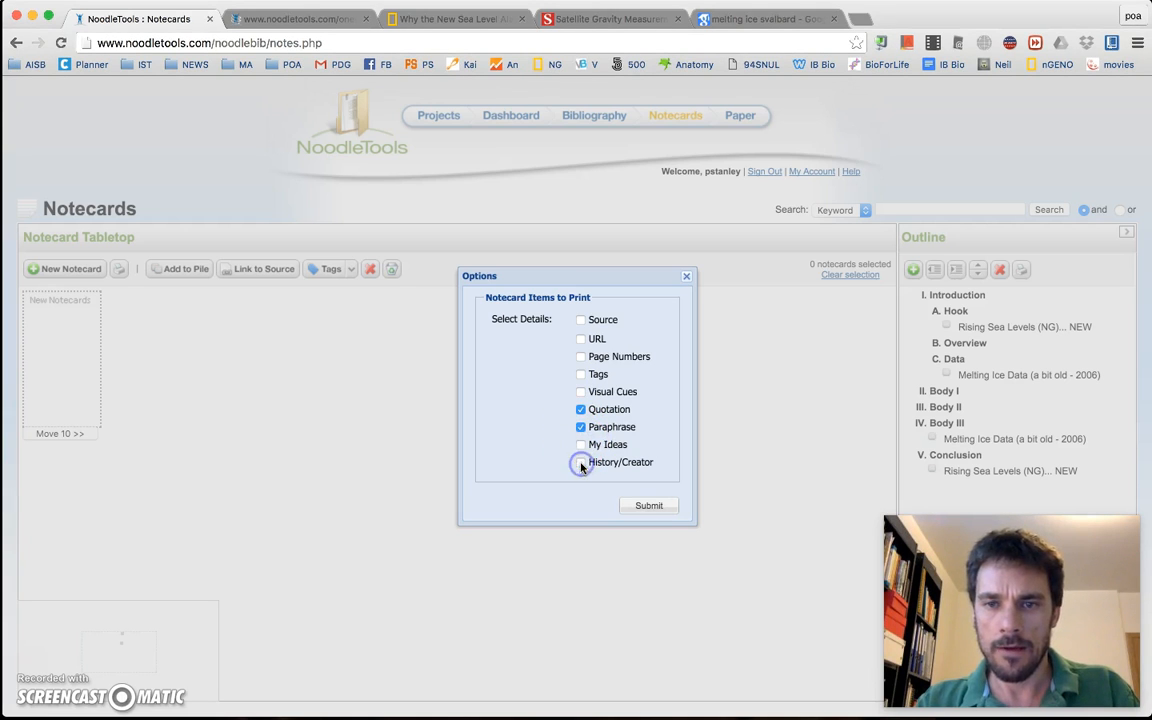
{"action": "left_click", "coordinate": [649, 506]}
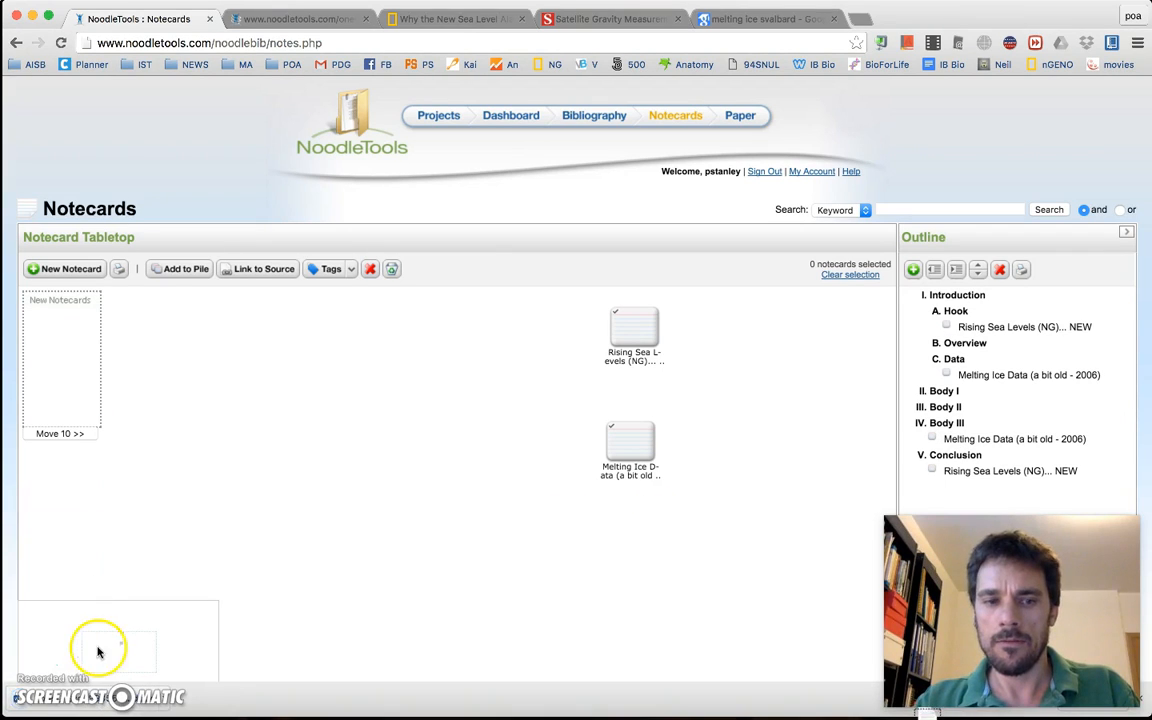
Open the exported document in Word, read through its outline topics with the notecard quotes and paraphrases, and close it
{"action": "left_click", "coordinate": [19, 705]}
{"action": "left_click", "coordinate": [148, 693]}
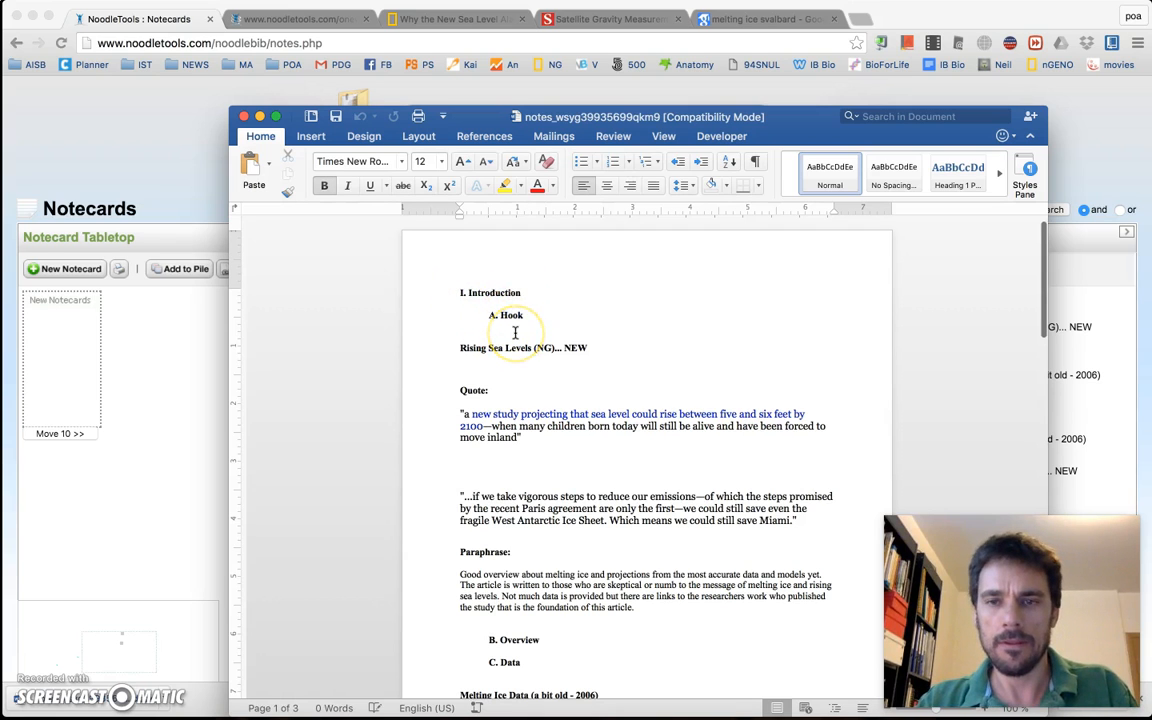
{"action": "scroll", "coordinate": [515, 333], "scroll_direction": "down", "scroll_amount": 1}
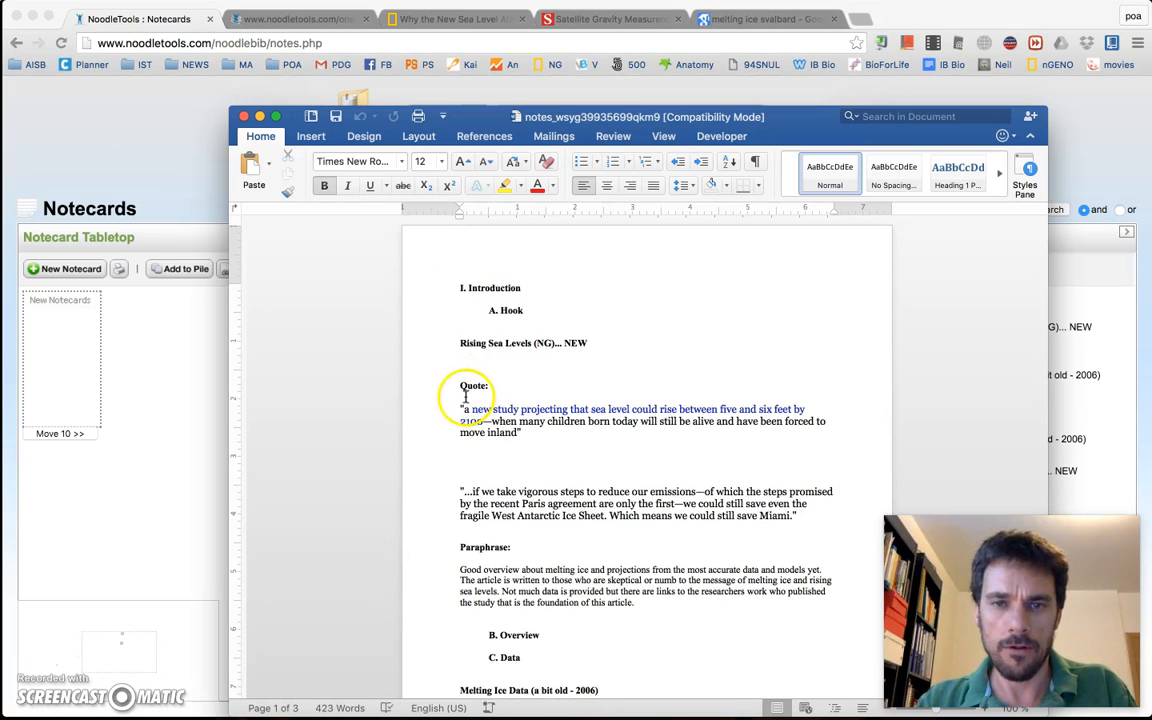
{"action": "scroll", "coordinate": [544, 459], "scroll_direction": "down", "scroll_amount": 5}
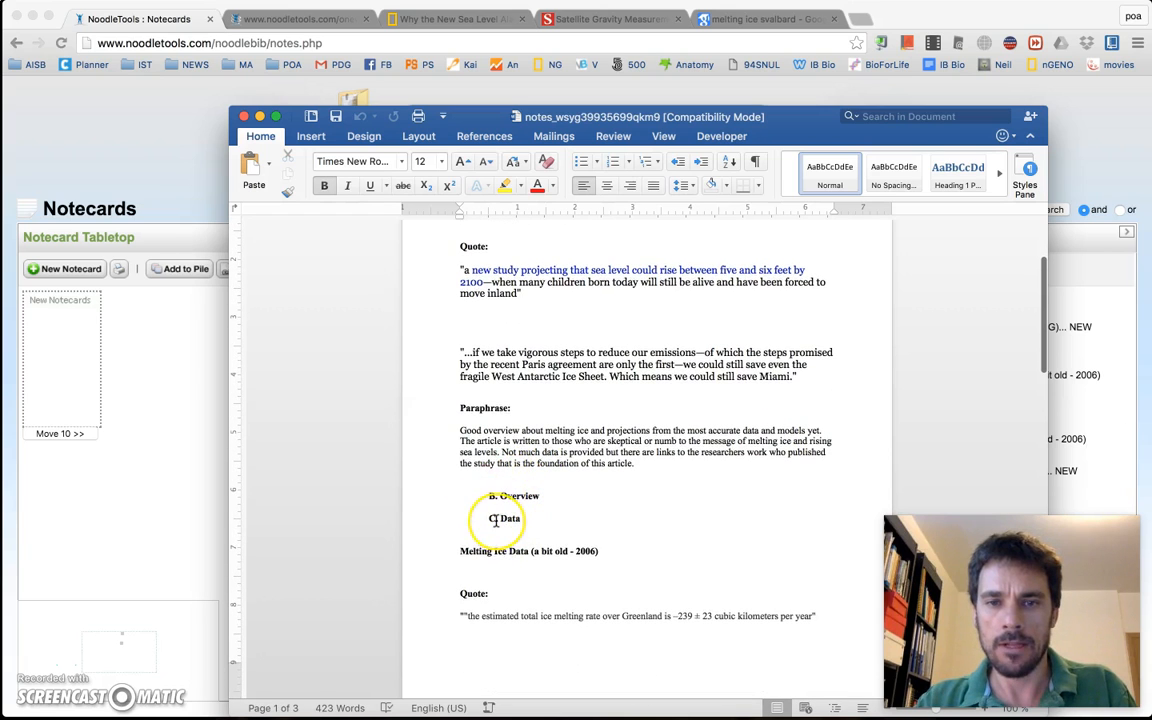
{"action": "scroll", "coordinate": [495, 520], "scroll_direction": "down", "scroll_amount": 3}
{"action": "scroll", "coordinate": [495, 520], "scroll_direction": "down", "scroll_amount": 2}
{"action": "scroll", "coordinate": [527, 430], "scroll_direction": "up", "scroll_amount": 3}
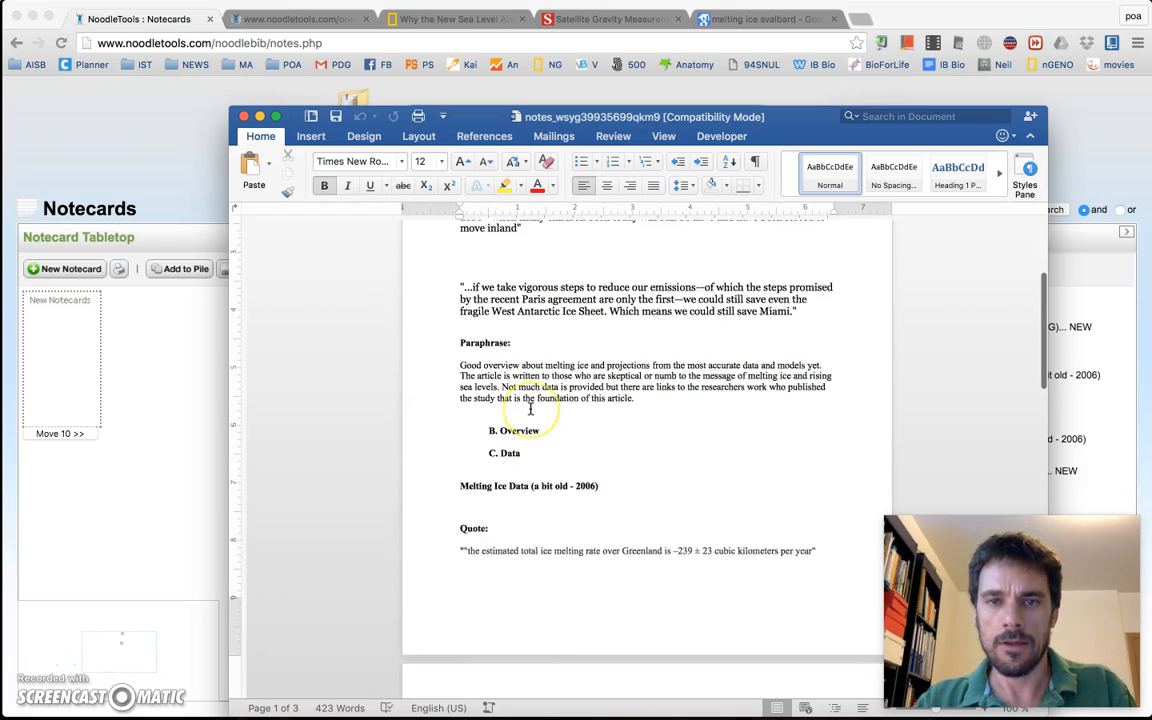
{"action": "scroll", "coordinate": [505, 320], "scroll_direction": "up", "scroll_amount": 3}
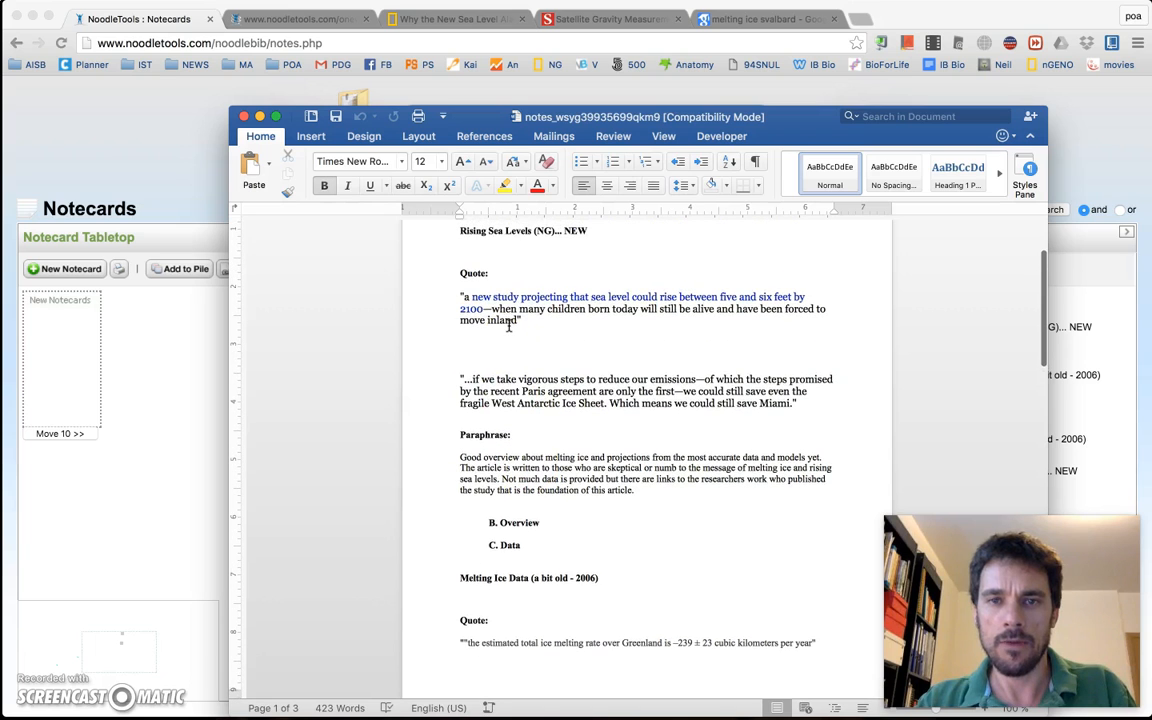
{"action": "scroll", "coordinate": [510, 352], "scroll_direction": "down", "scroll_amount": 10}
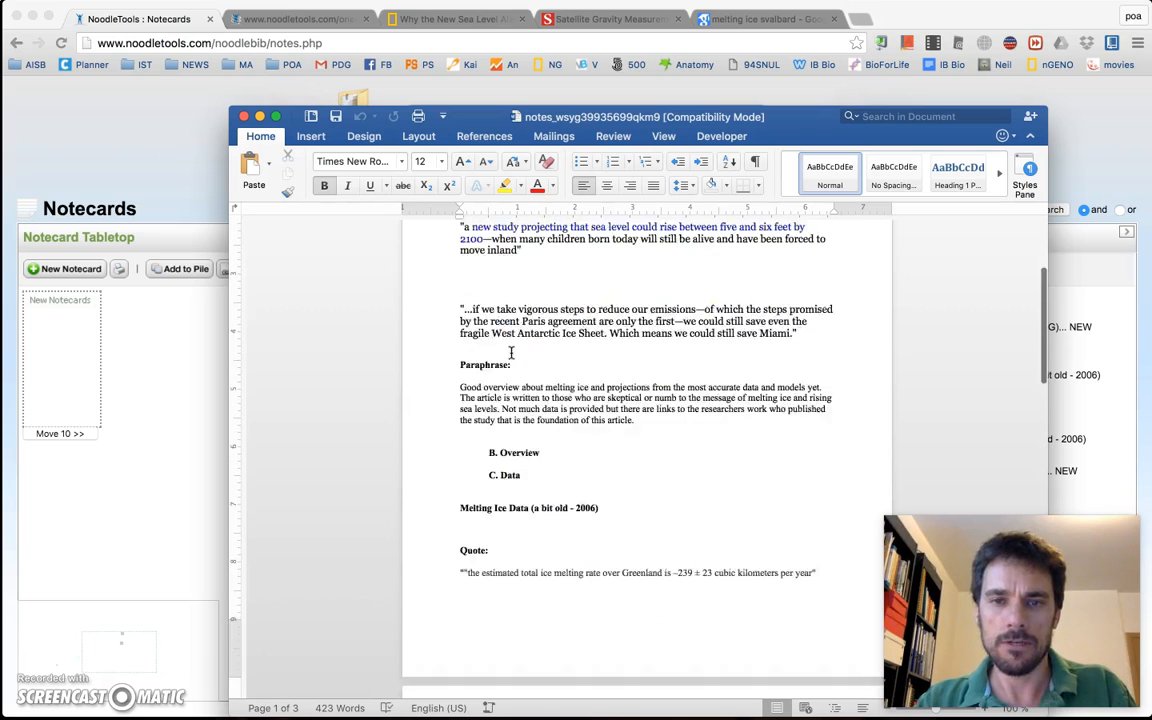
{"action": "scroll", "coordinate": [511, 352], "scroll_direction": "down", "scroll_amount": 5}
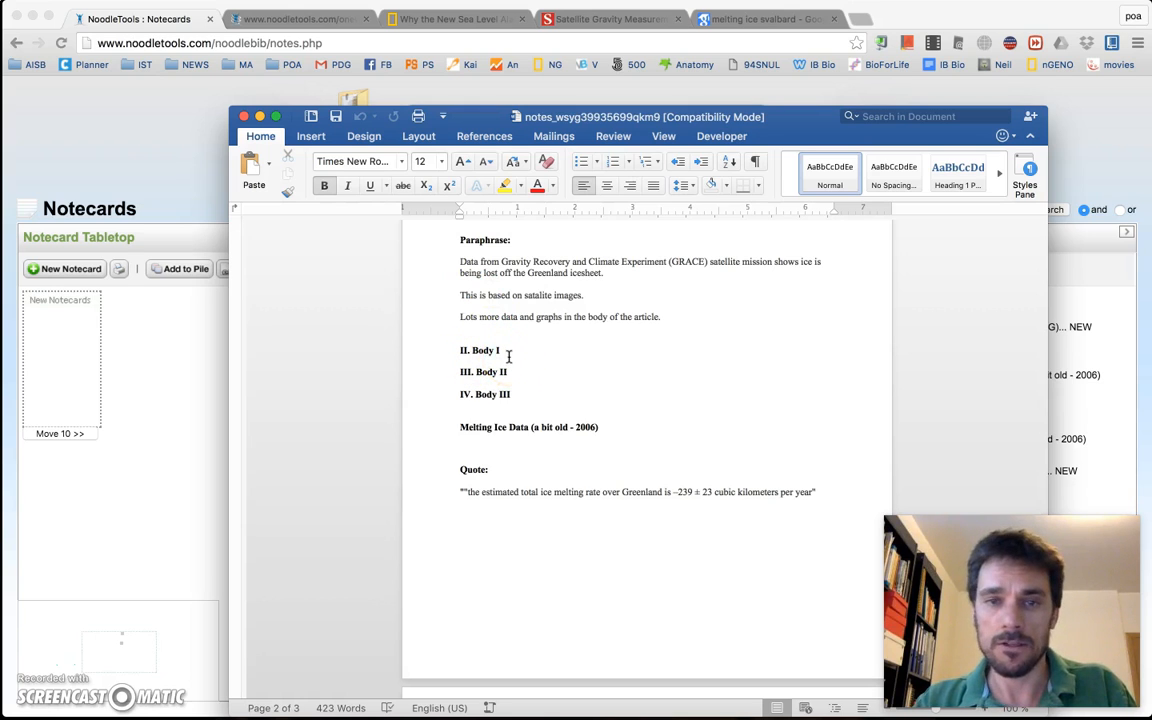
{"action": "left_click", "coordinate": [628, 317]}
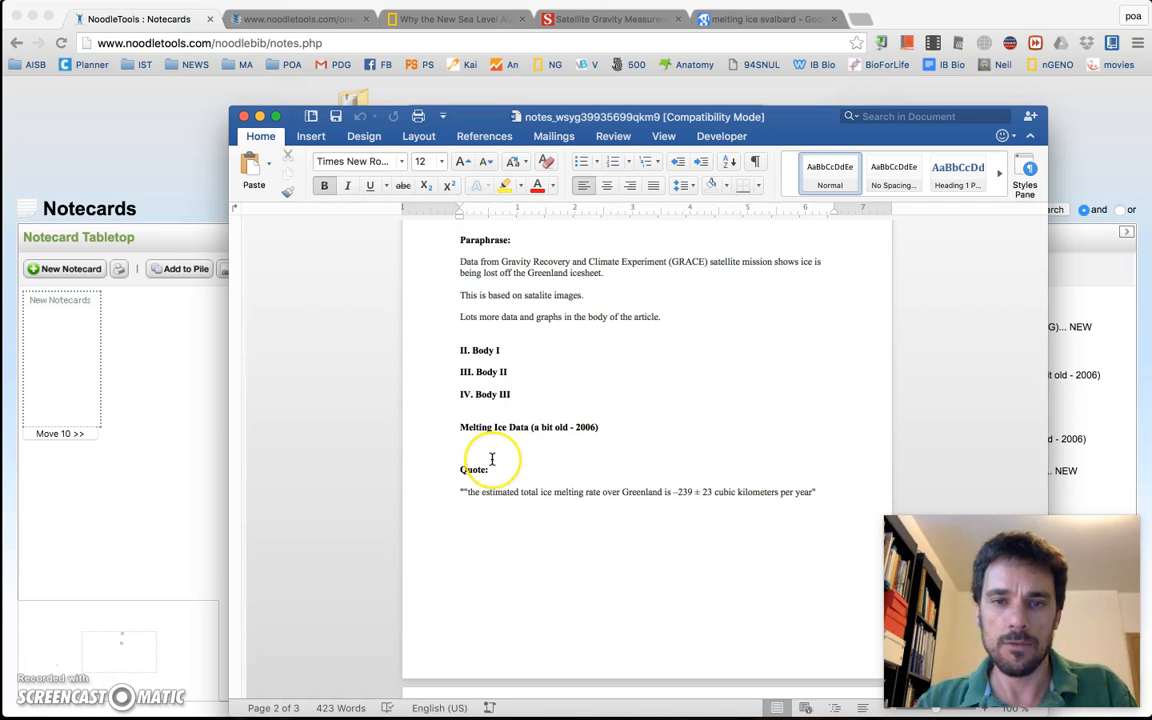
{"action": "scroll", "coordinate": [491, 458], "scroll_direction": "down", "scroll_amount": 5}
{"action": "scroll", "coordinate": [491, 458], "scroll_direction": "down", "scroll_amount": 15}
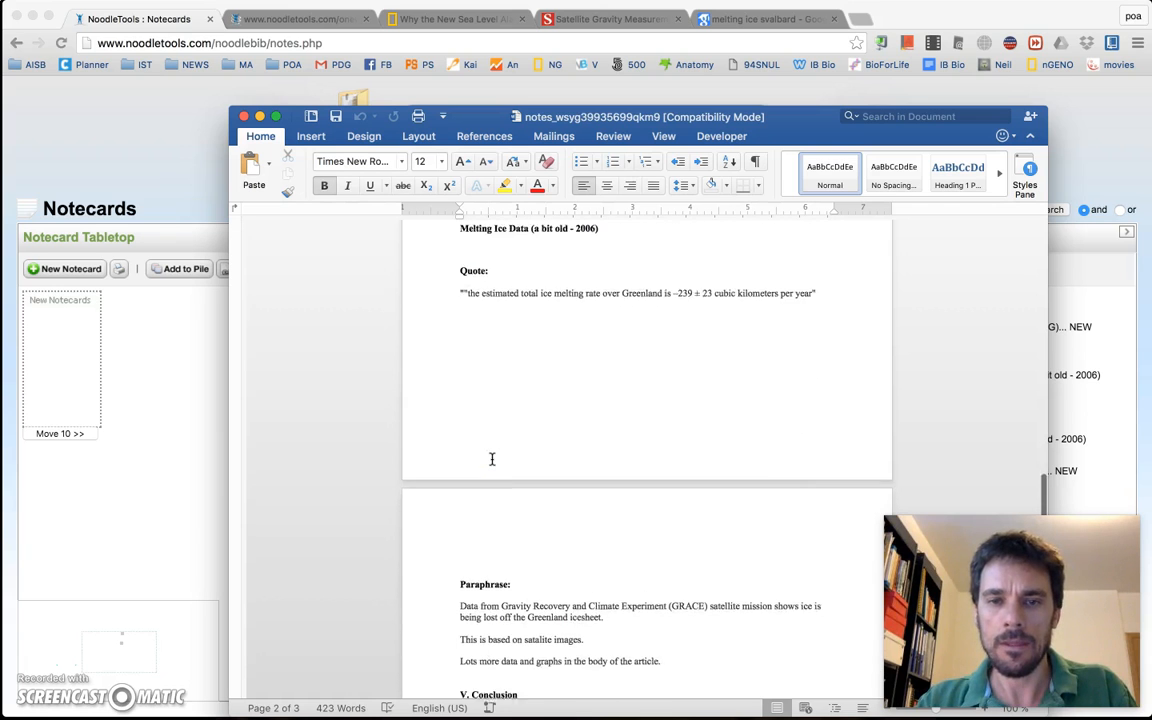
{"action": "scroll", "coordinate": [491, 458], "scroll_direction": "up", "scroll_amount": 20}
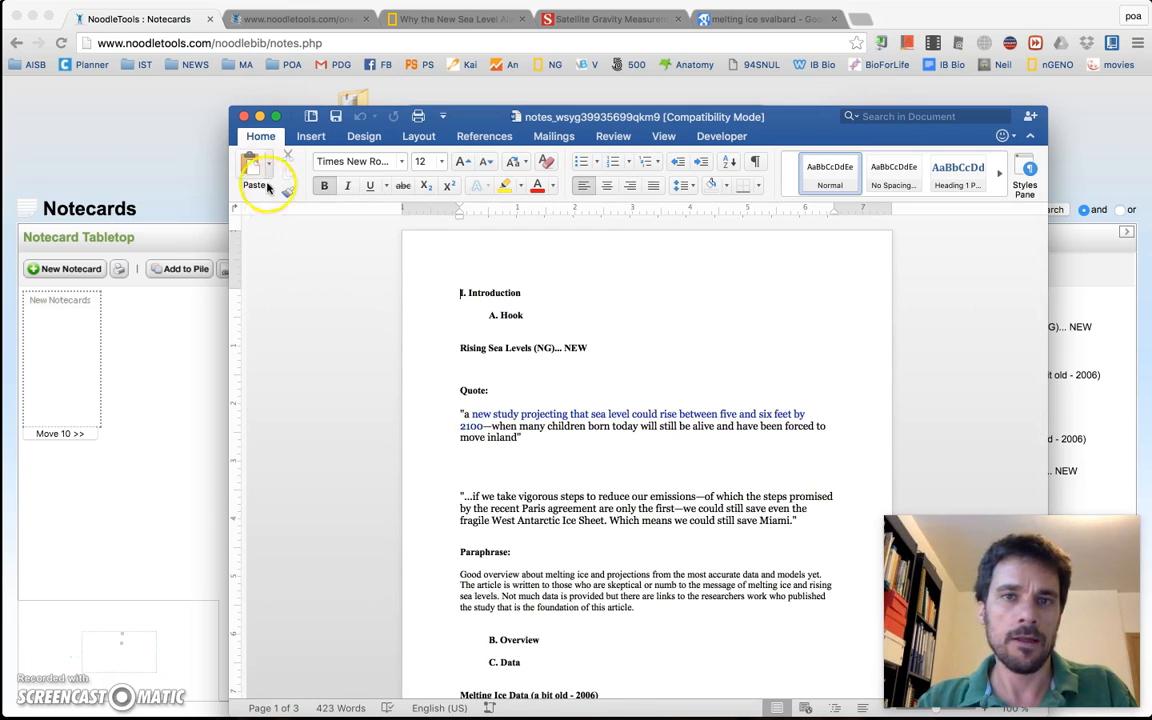
{"action": "left_click", "coordinate": [243, 116]}
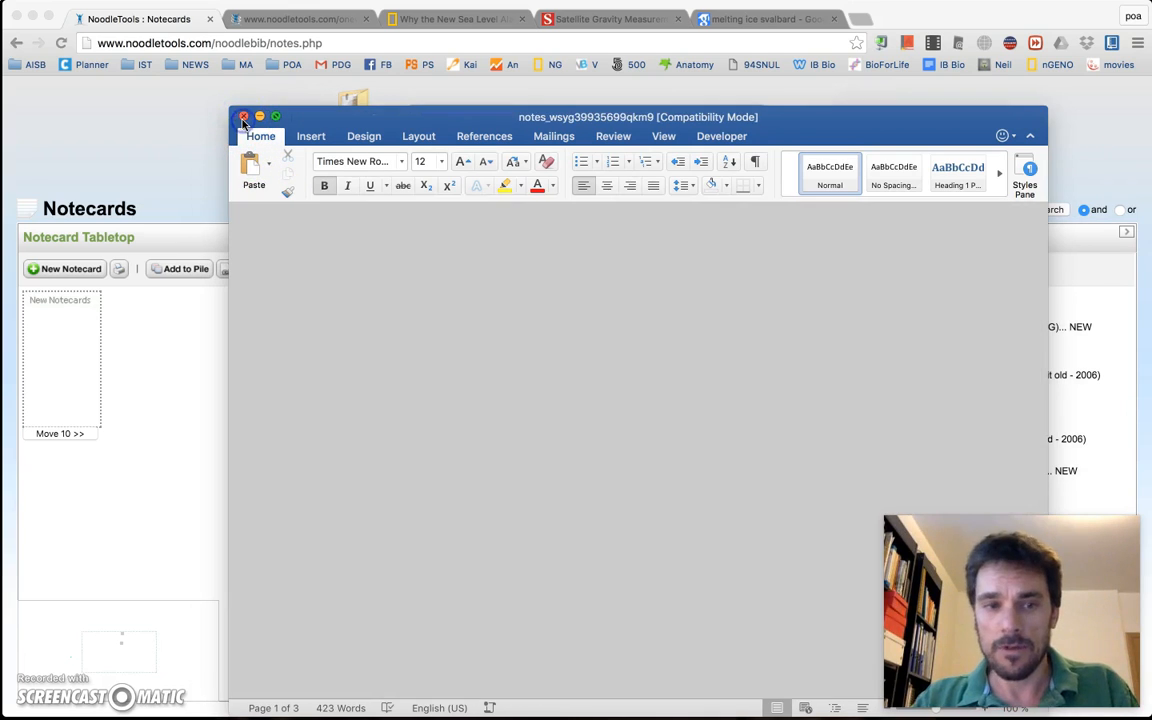